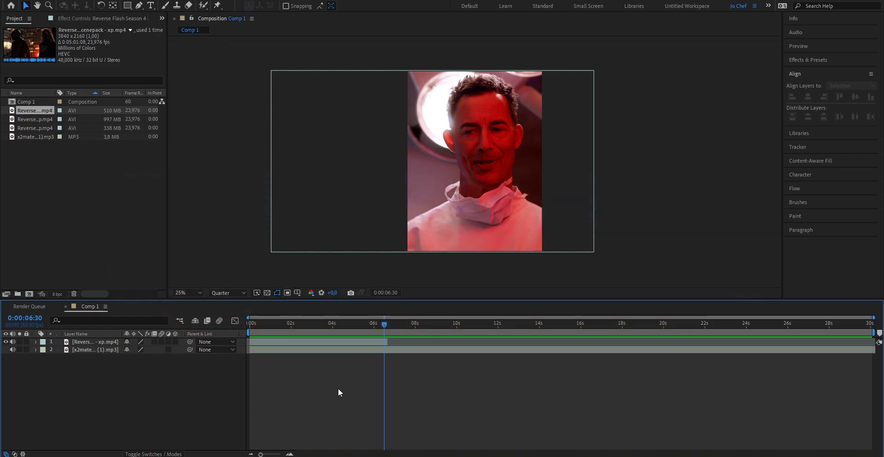
Review the composition's width, height and frame rate in its settings and accept them.
right_click(209, 163)
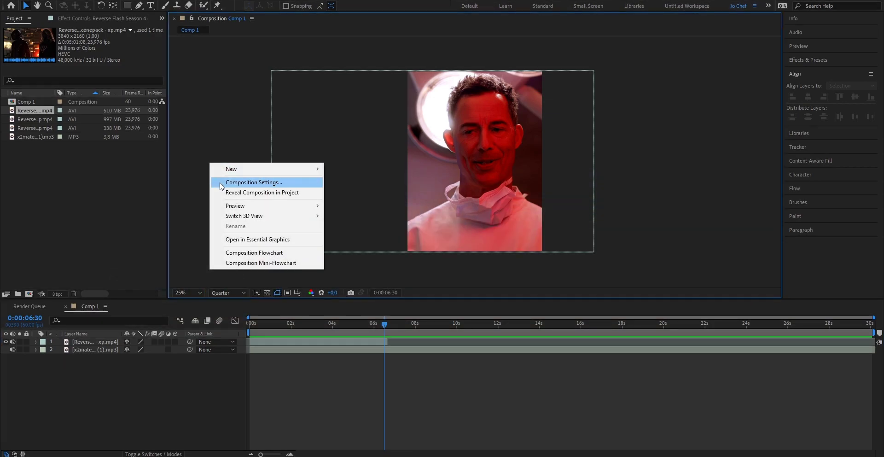
left_click(221, 183)
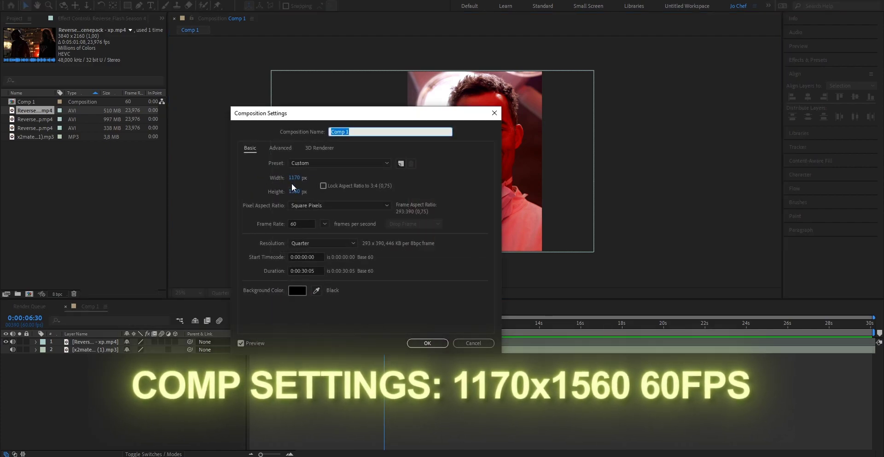
left_click(294, 223)
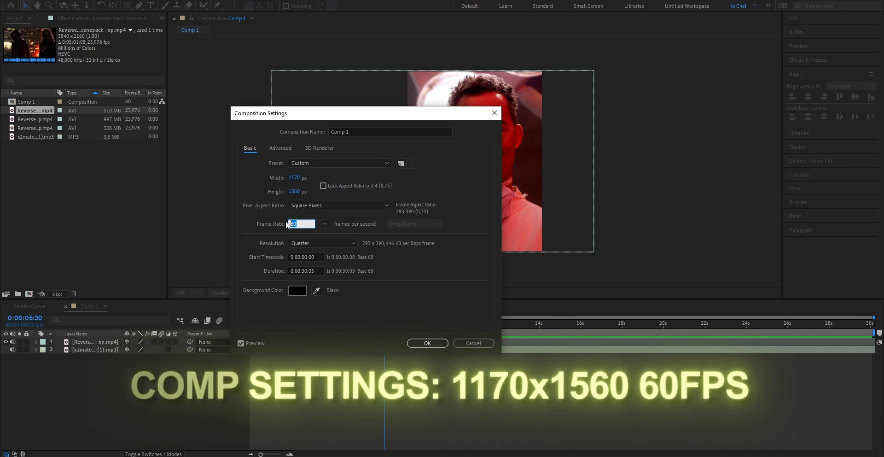
left_click(420, 342)
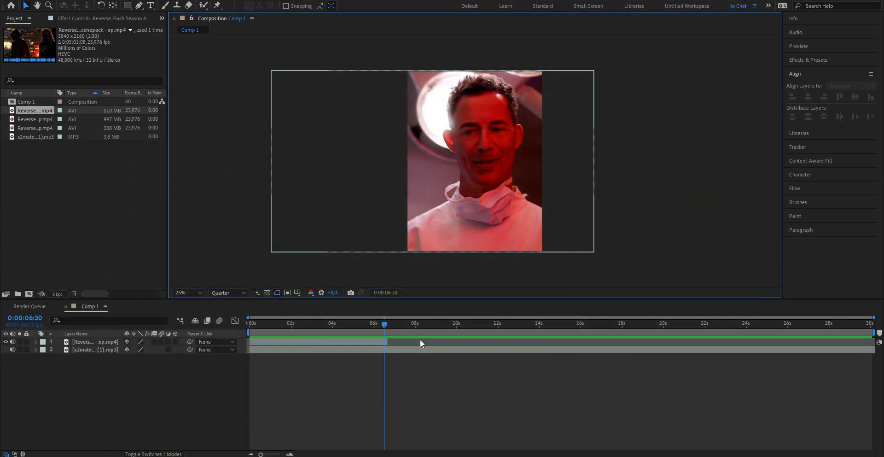
Mute the video clip layer's audio and convert the MP3 layer's audio to keyframes.
left_click(261, 410)
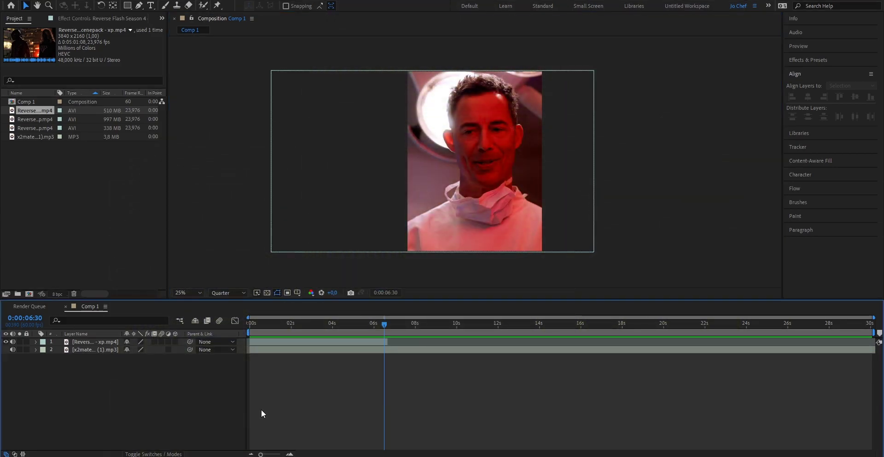
left_click(13, 341)
left_click(356, 350)
right_click(357, 350)
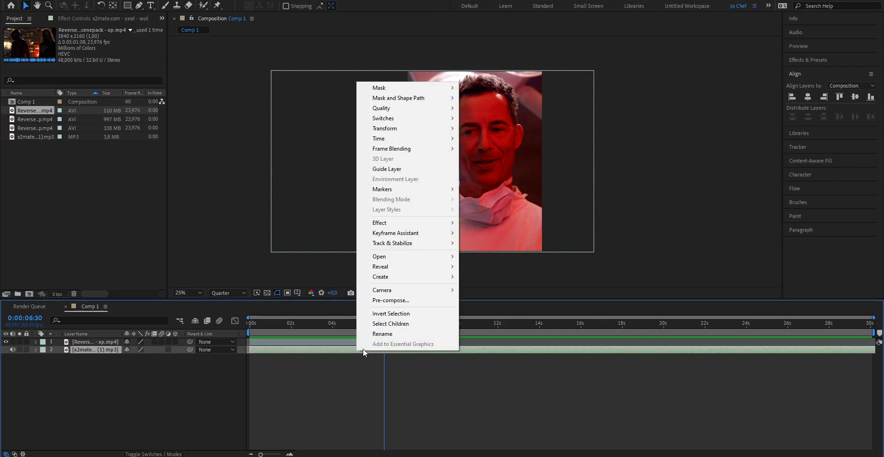
mouse_move(414, 237)
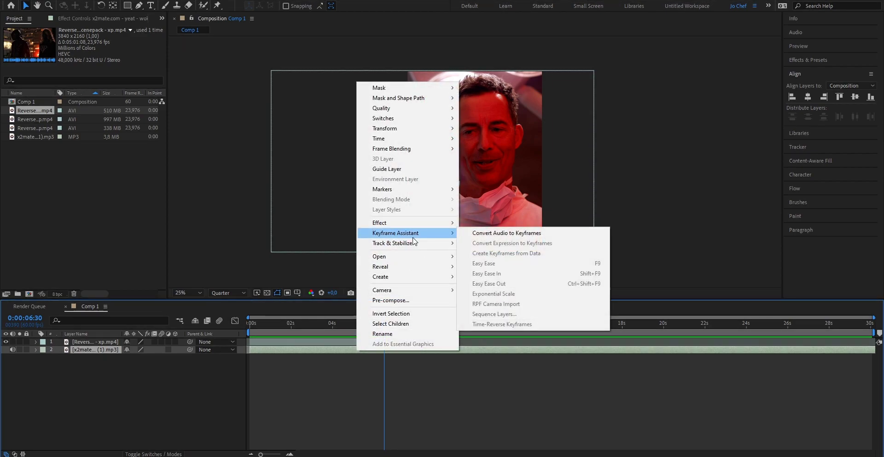
left_click(482, 235)
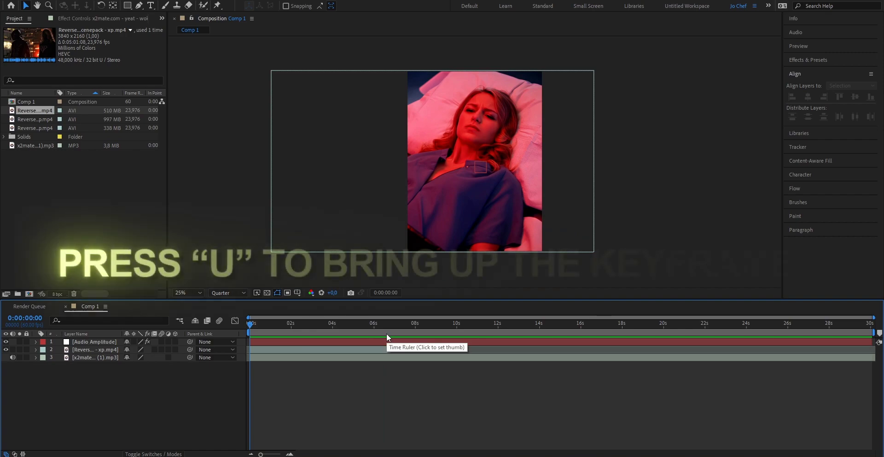
Reveal the Audio Amplitude layer's keyframes and show the Both Channels slider in the Graph Editor.
left_click(368, 341)
key("u")
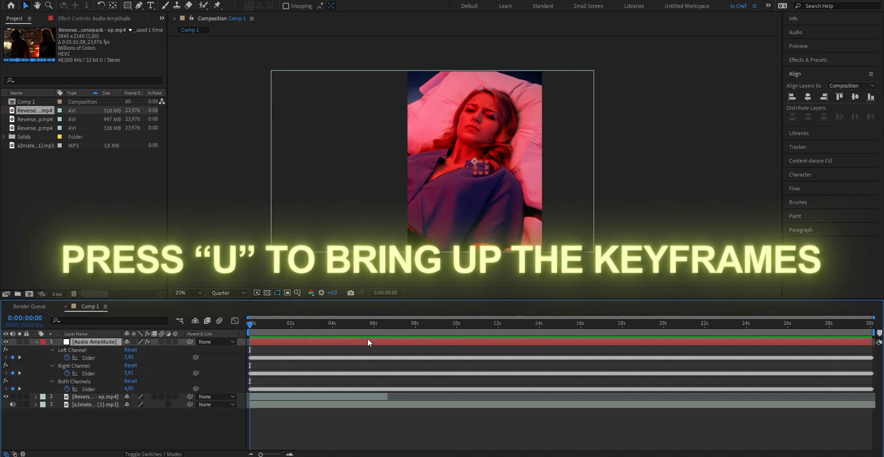
left_click(101, 388)
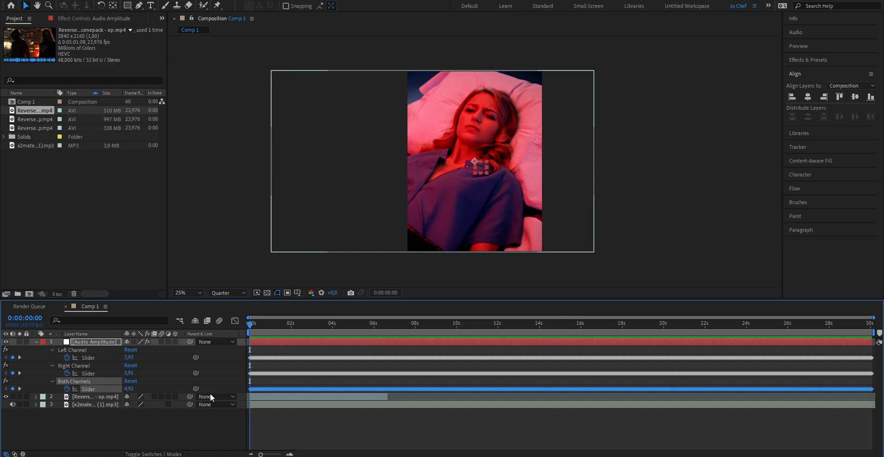
left_click(234, 321)
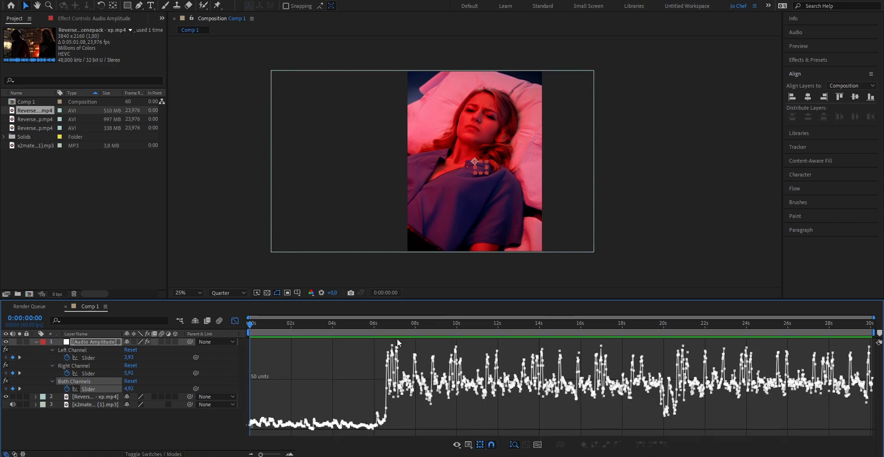
Place numbered composition markers on the amplitude graph's beat peaks, starting with marker 1 at 0:00:06:40.
left_click(387, 328)
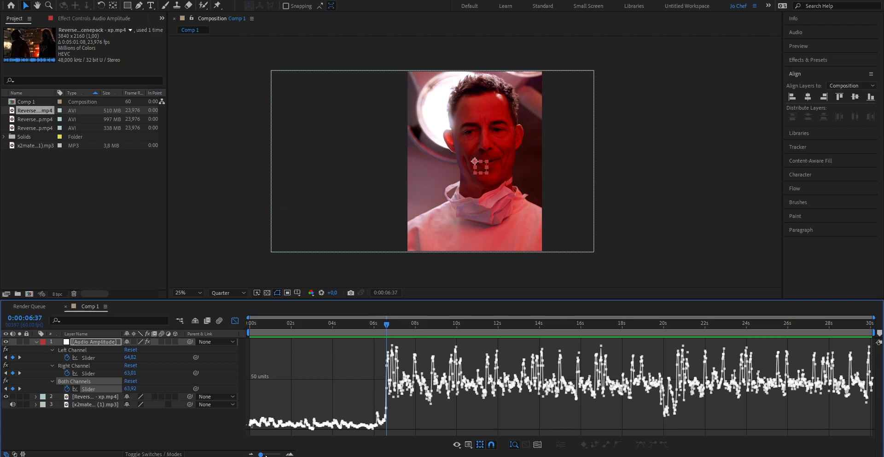
left_click_drag(264, 454, 274, 454)
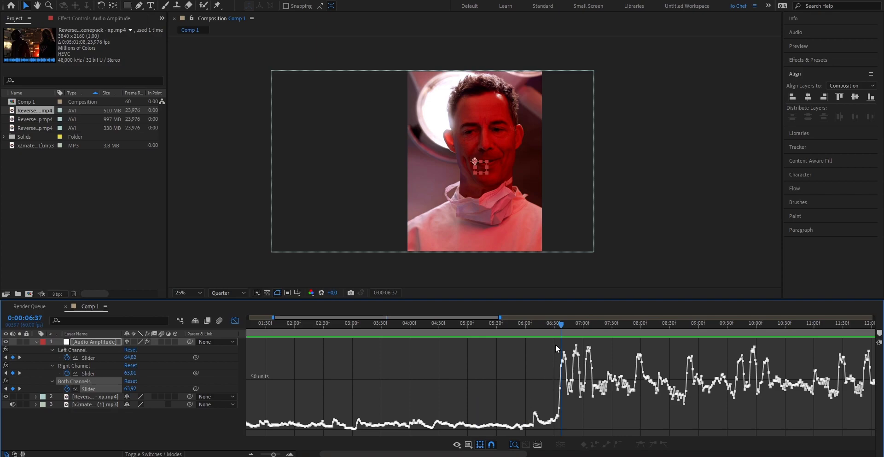
left_click_drag(561, 323, 563, 322)
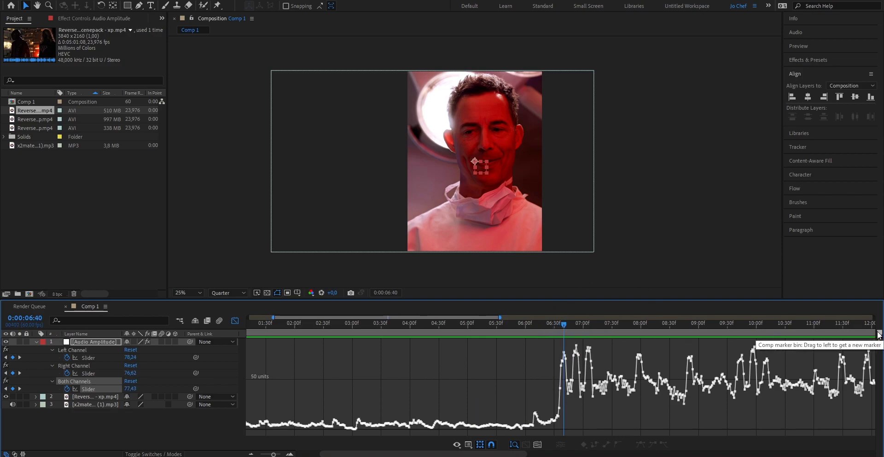
left_click_drag(879, 332, 566, 331)
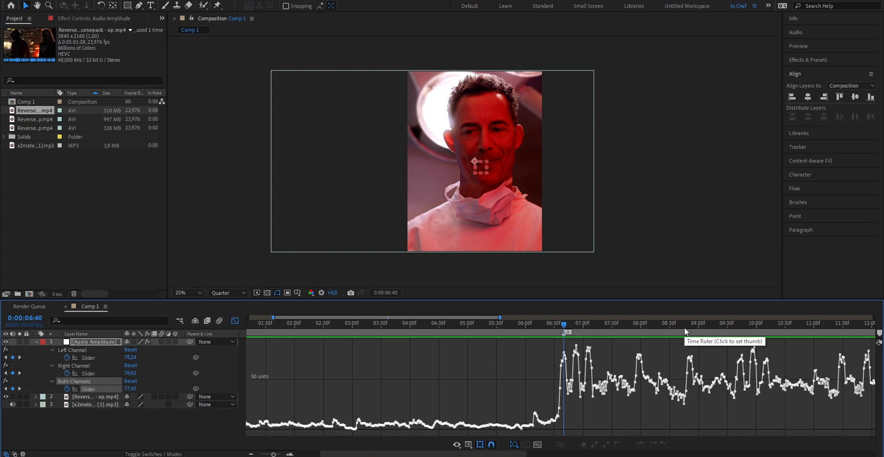
left_click(576, 323)
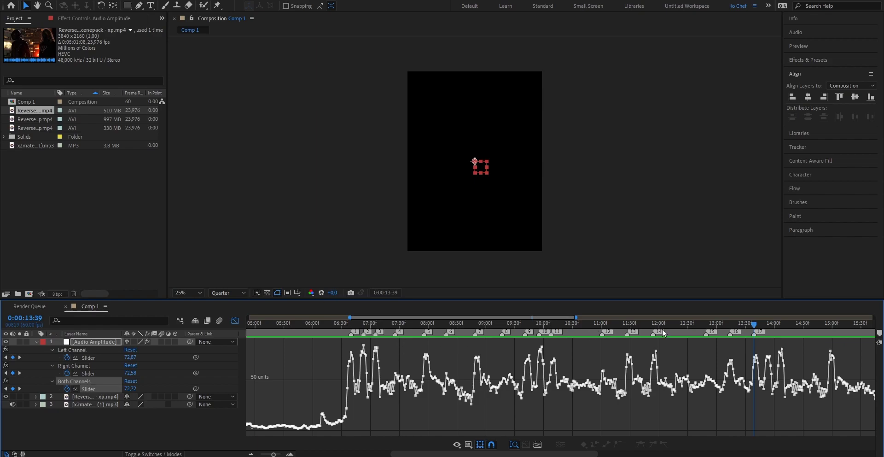
Close the Graph Editor and delete the Audio Amplitude layer.
left_click(236, 321)
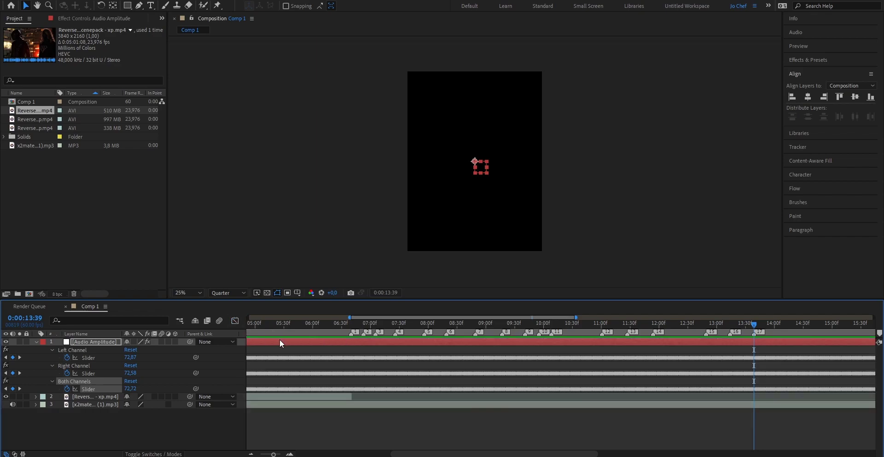
key("Delete")
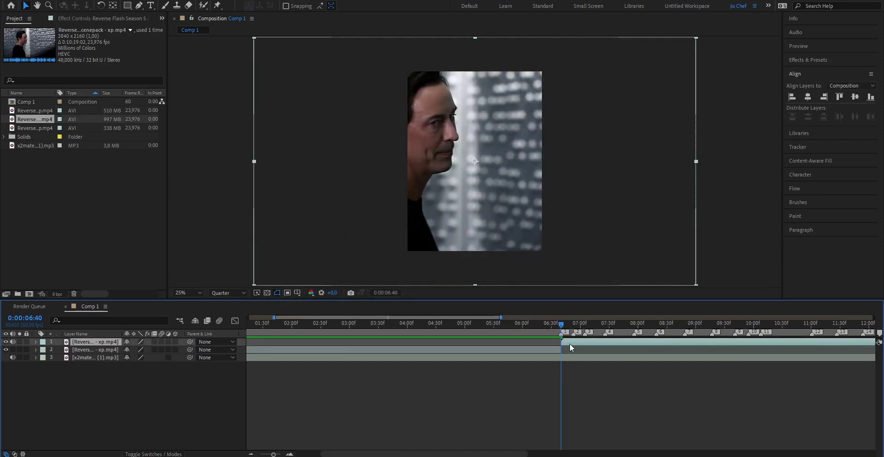
Open the Season 5 scenepack clip in its layer view and set its in point to 0:00:04:05.
double_click(570, 344)
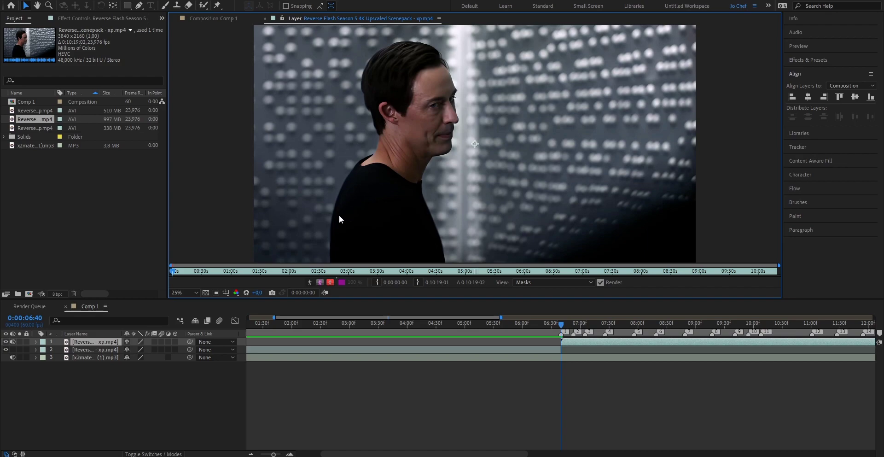
left_click_drag(174, 276, 176, 272)
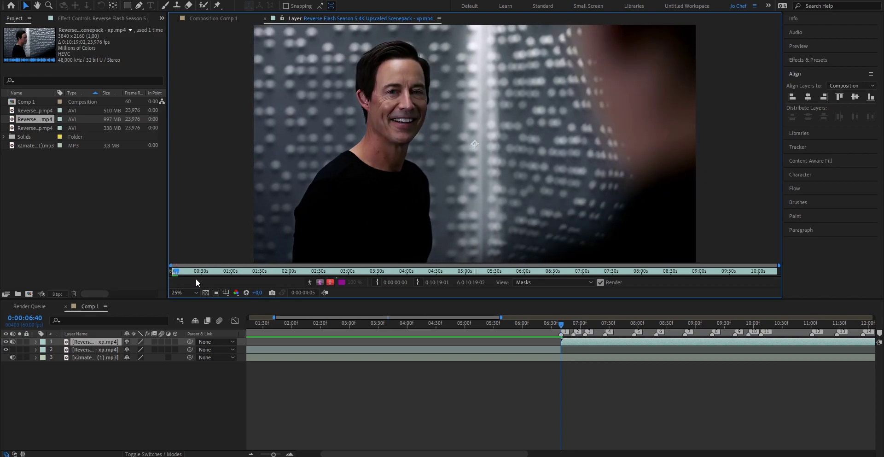
left_click(376, 281)
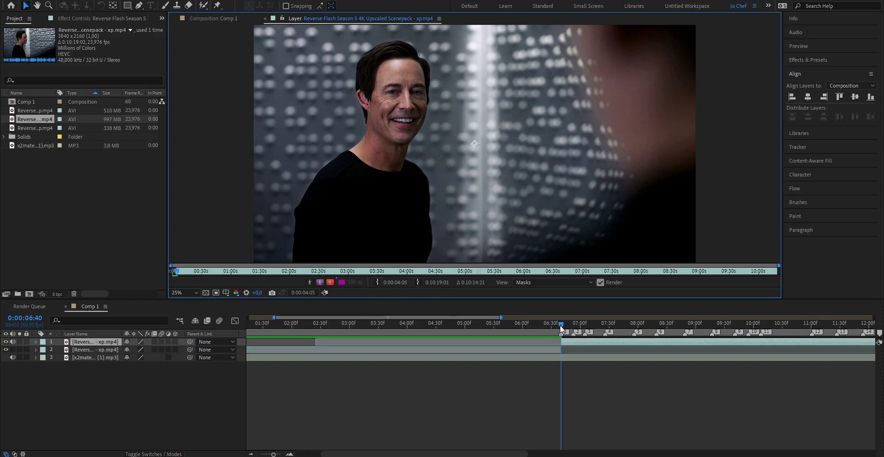
Split the Season 5 clip at 0:00:06:53, by the second beat marker, and open the remaining part for trimming.
left_click_drag(561, 328, 574, 327)
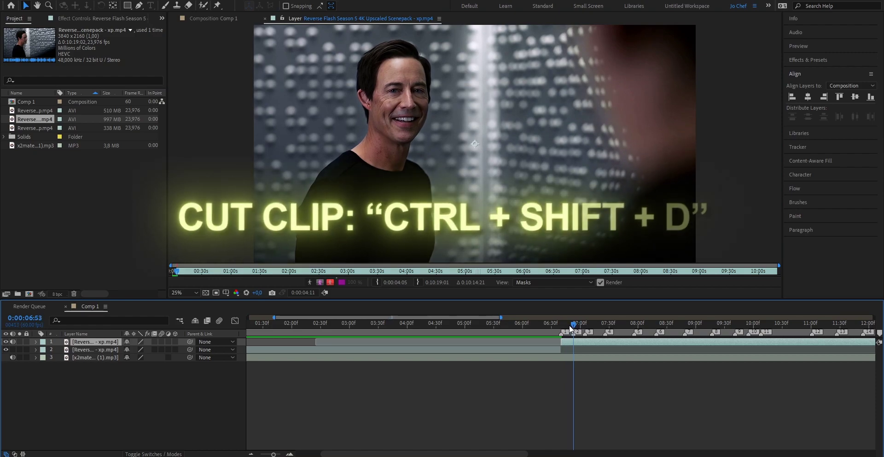
key("ctrl+shift+d")
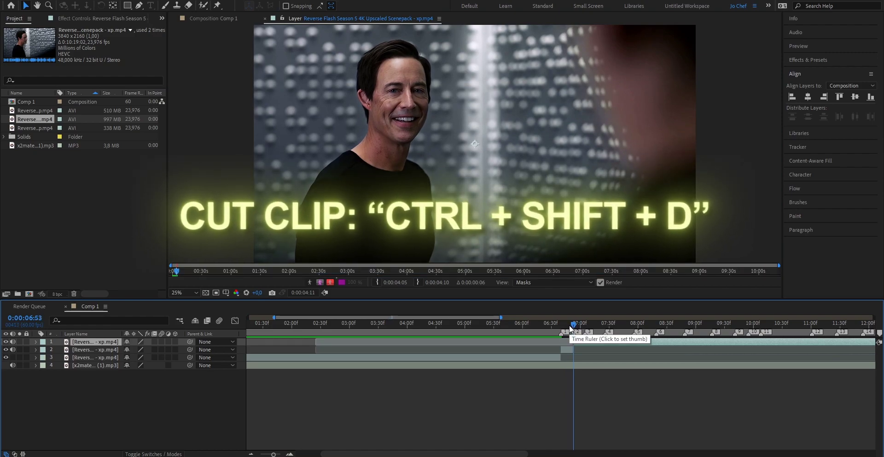
double_click(587, 345)
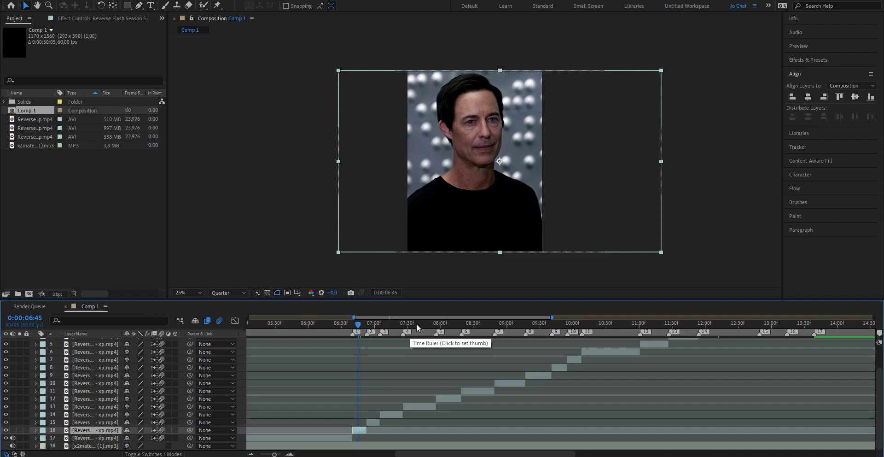
Shift the clip at 0:00:07:45 horizontally to centre its subject in the frame and align it vertically to the composition.
key("space")
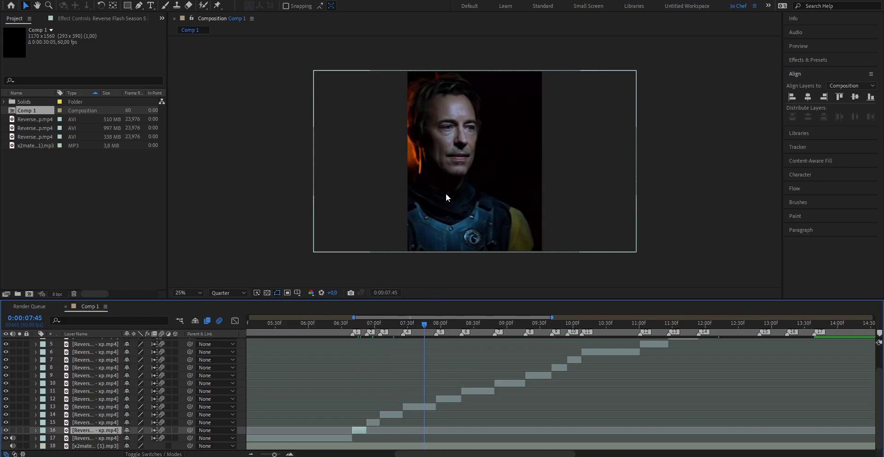
left_click_drag(446, 193, 475, 193)
left_click(855, 97)
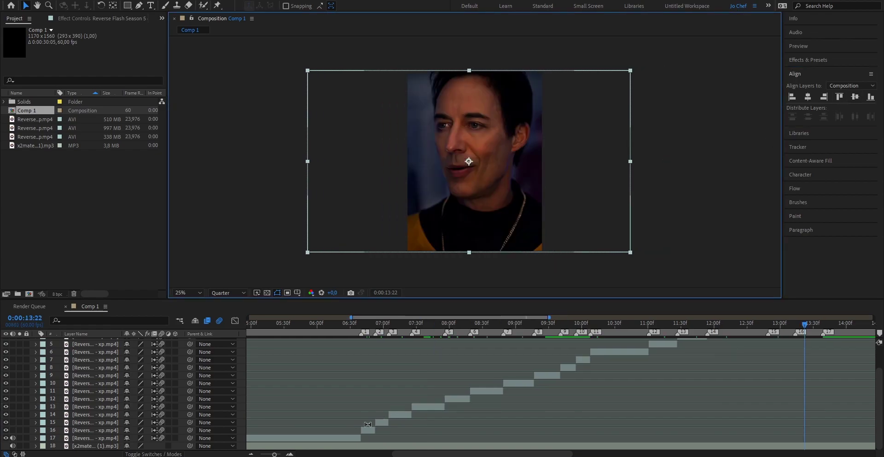
Pre-compose the clip on layer 16, moving all attributes into the new composition with its duration adjusted to the layer's time span.
left_click(368, 429)
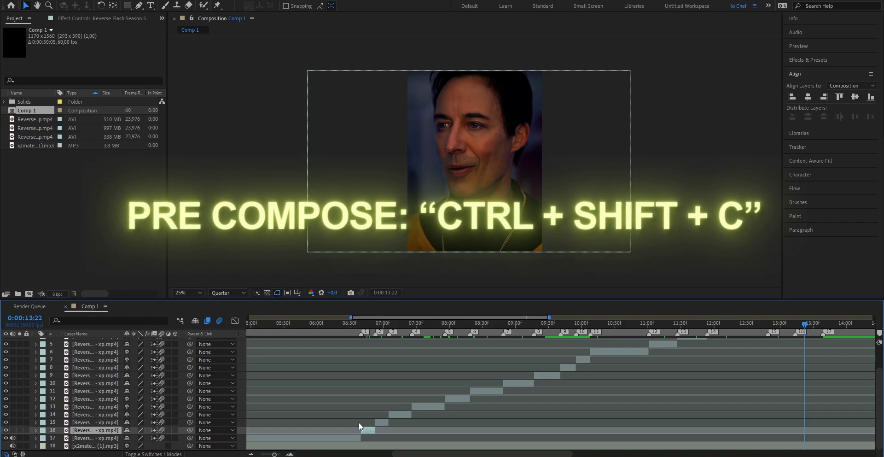
key("ctrl+shift+c")
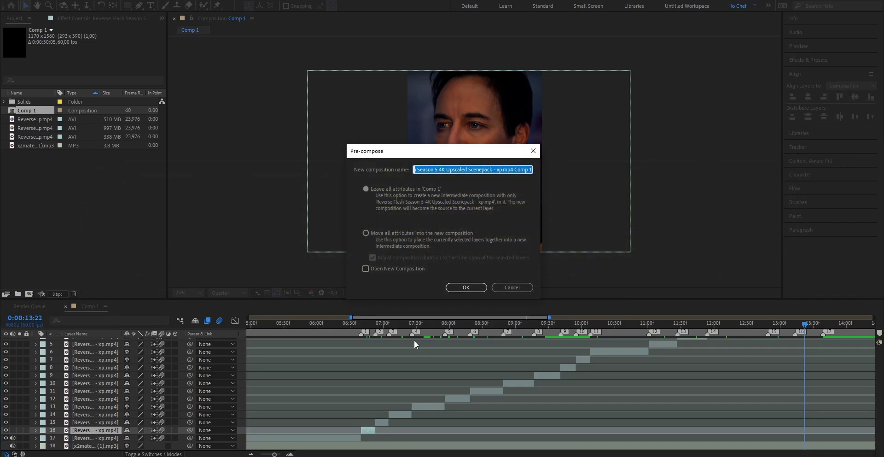
left_click_drag(382, 151, 402, 144)
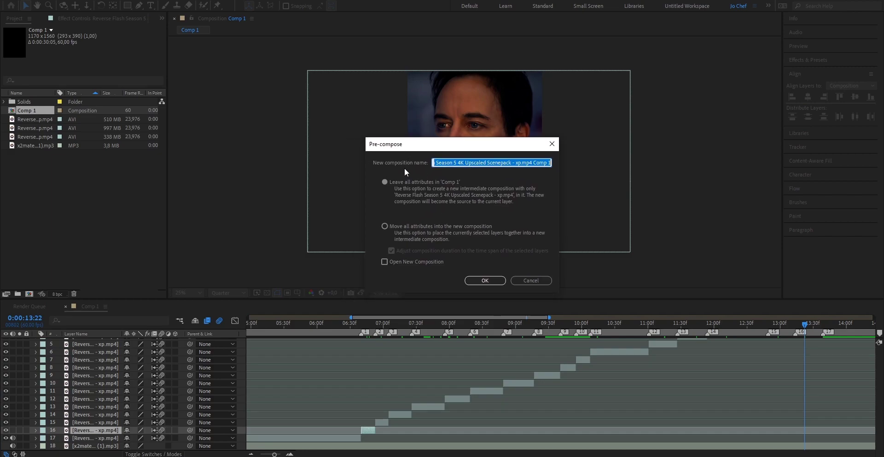
left_click(384, 226)
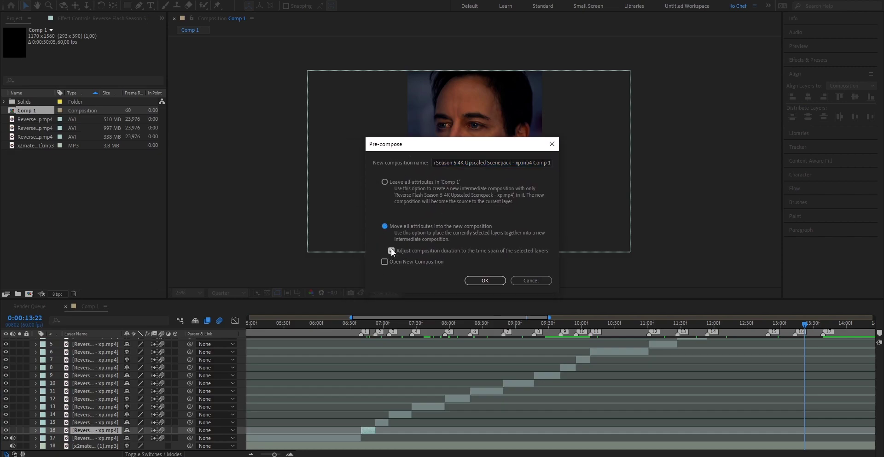
left_click(476, 278)
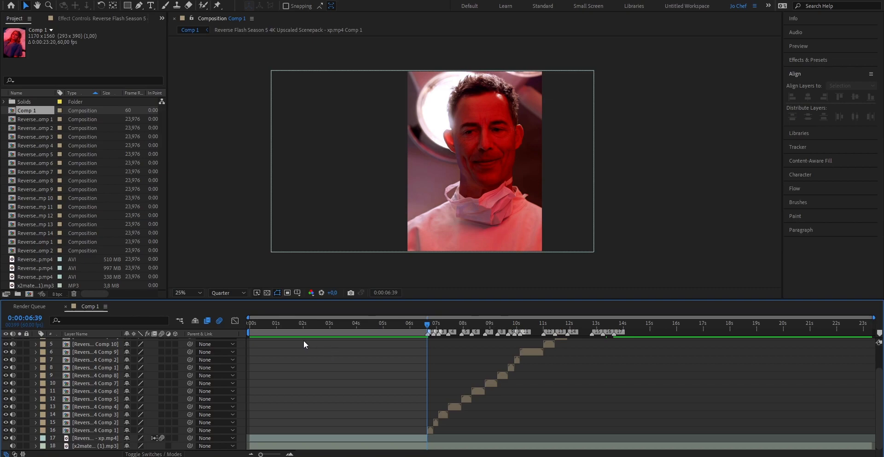
Preview the edit from the start of the timeline.
left_click(250, 321)
key("space")
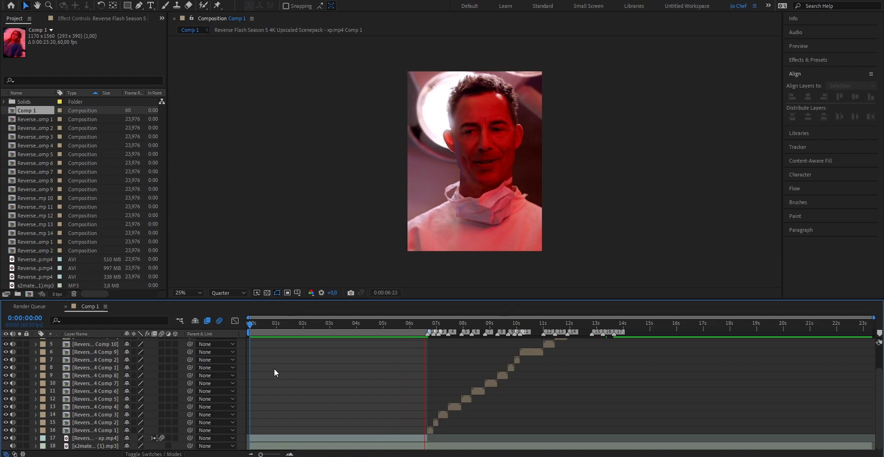
key("space")
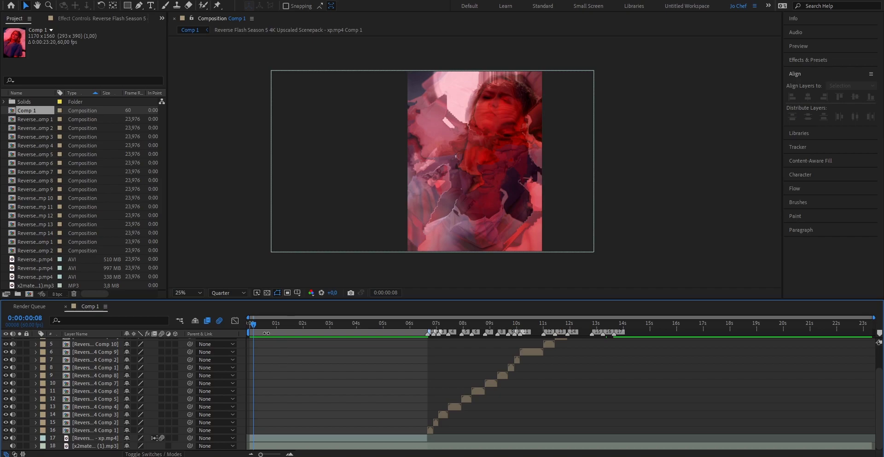
Keyframe the music layer's Audio Levels at 0:00:00:00 with a value of -22 dB.
left_click(250, 325)
left_click(266, 445)
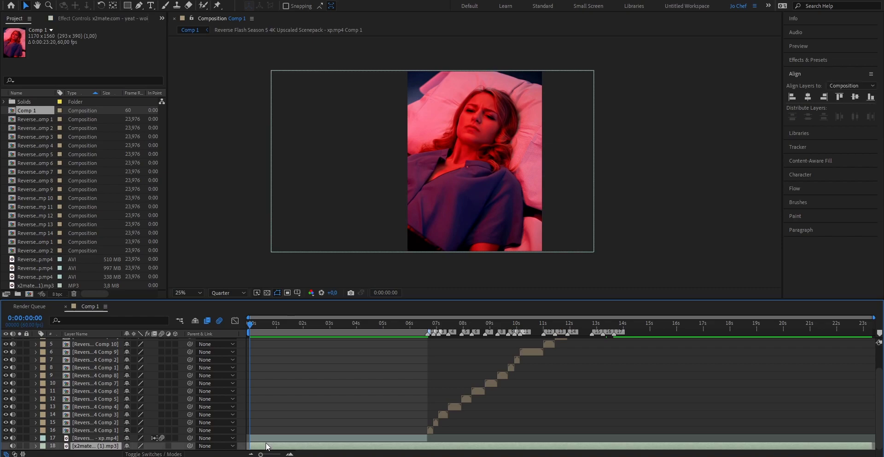
key("l")
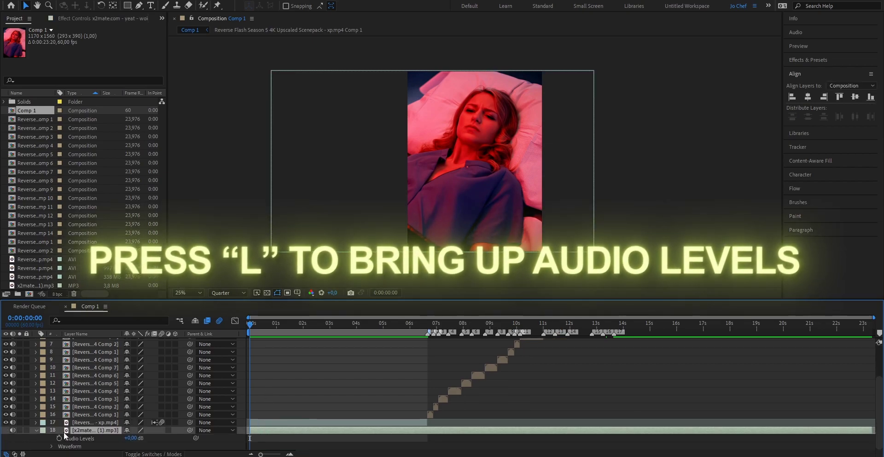
left_click(59, 439)
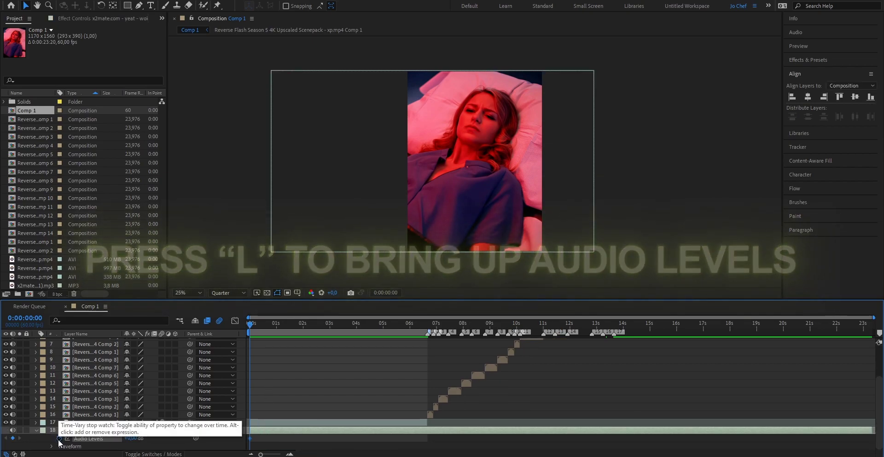
left_click(127, 438)
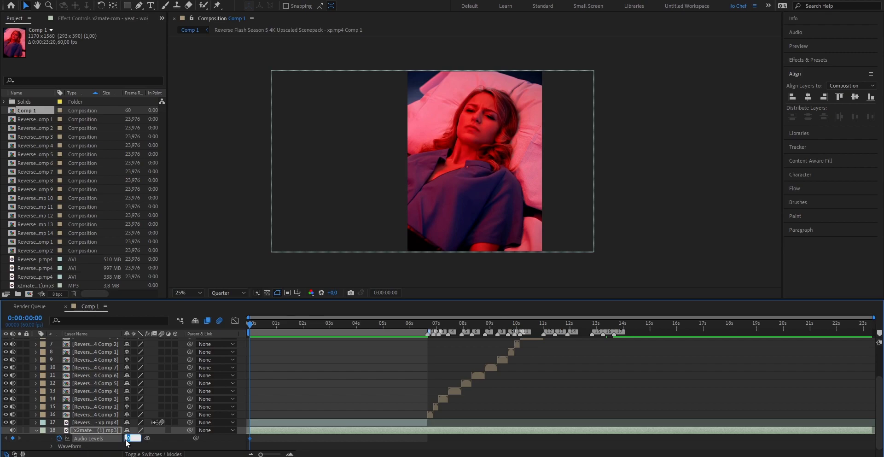
type("-222")
key("Return")
Add an Audio Levels keyframe of 0 dB to the music layer at 0:00:06:40, on the first beat marker.
left_click(428, 328)
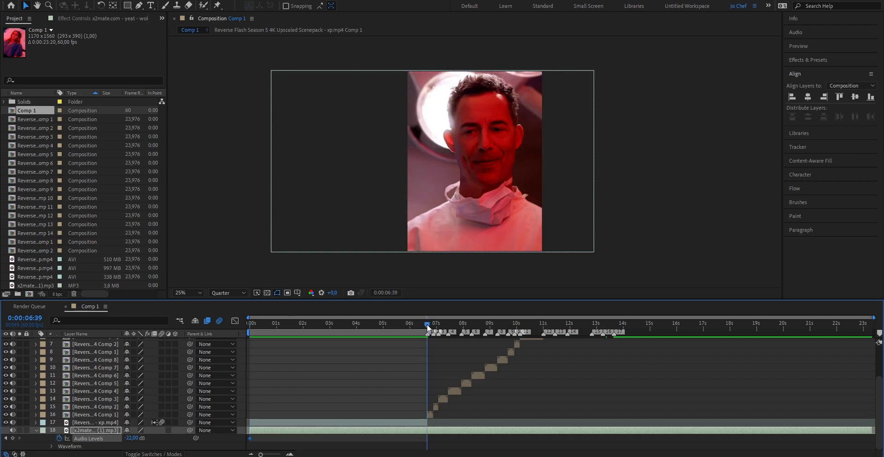
left_click(428, 325)
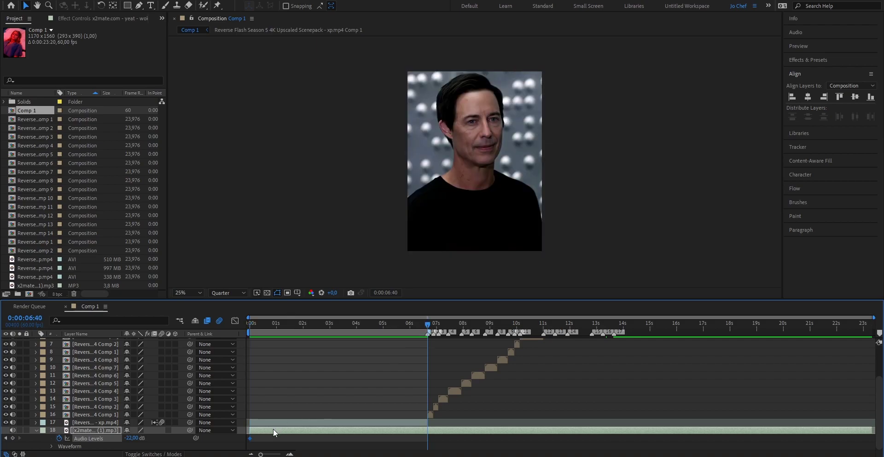
left_click_drag(261, 455, 276, 455)
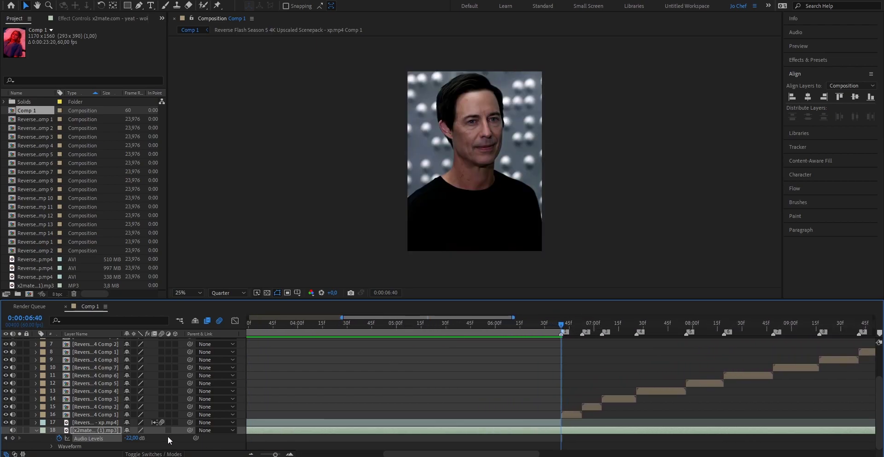
left_click(132, 438)
type("0")
key("Return")
left_click(261, 454)
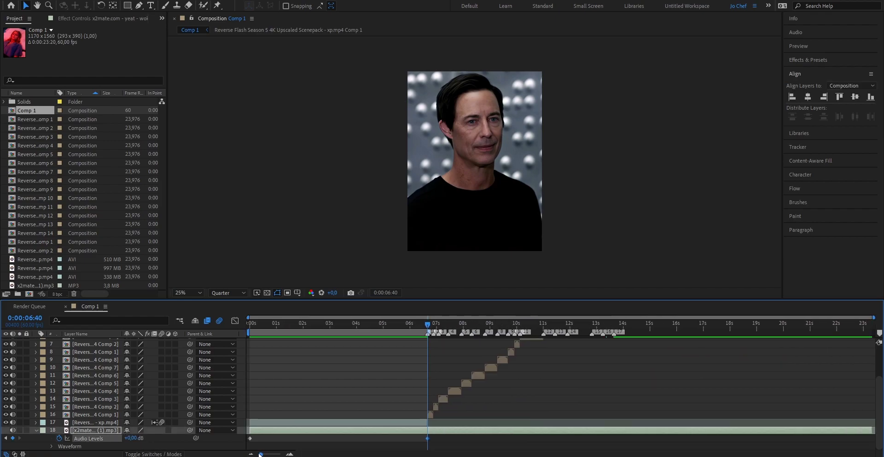
Apply Easy Ease to both Audio Levels keyframes of the music layer.
left_click_drag(437, 446, 248, 439)
mouse_move(251, 440)
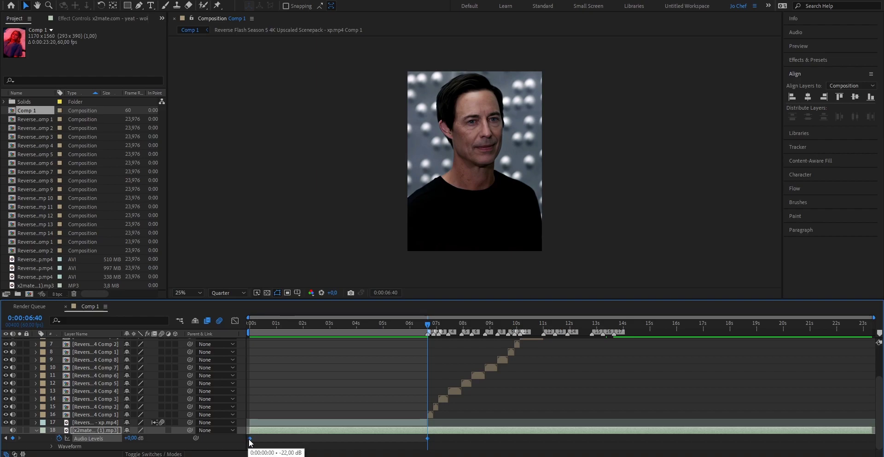
right_click(250, 438)
mouse_move(261, 437)
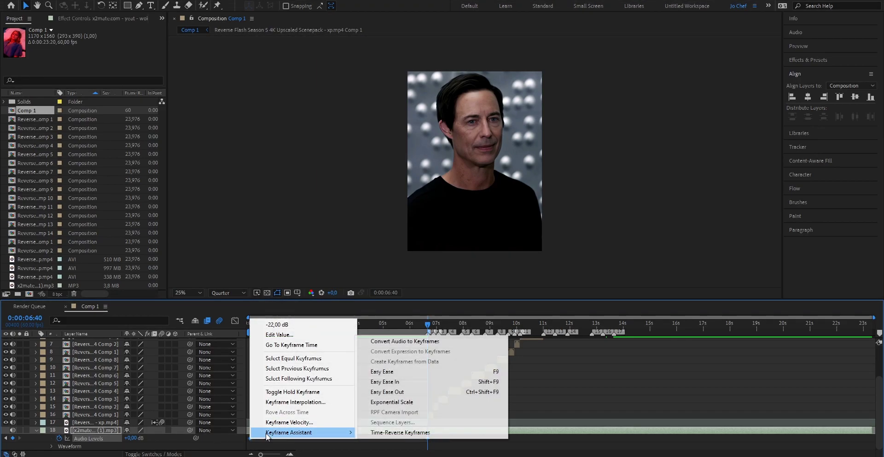
left_click(375, 371)
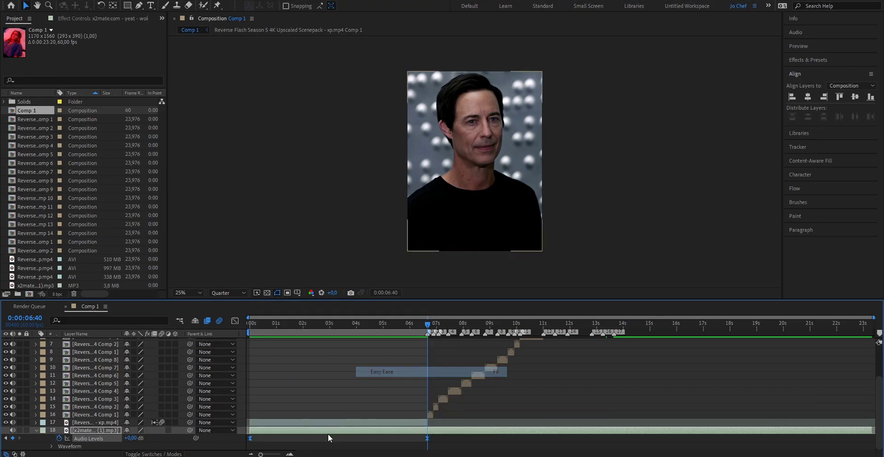
Reshape the Audio Levels value curve so it stays low and rises steeply just before the keyframe at 0:00:06:40.
left_click(234, 320)
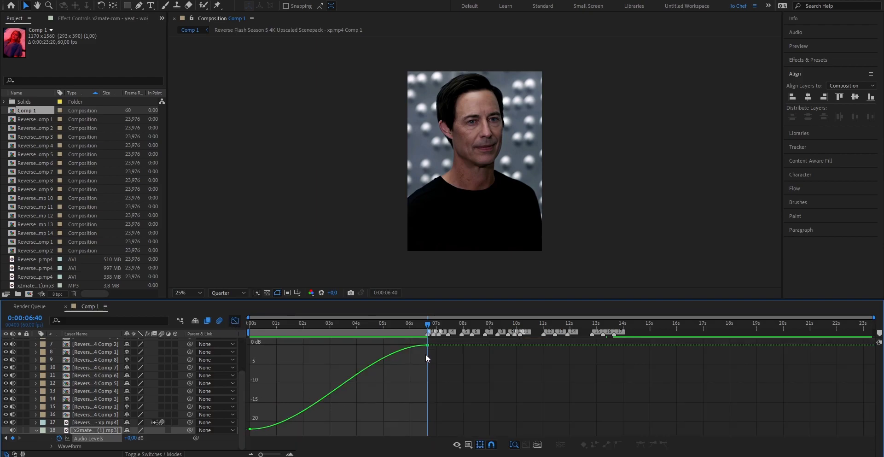
left_click(250, 429)
left_click_drag(309, 429, 427, 430)
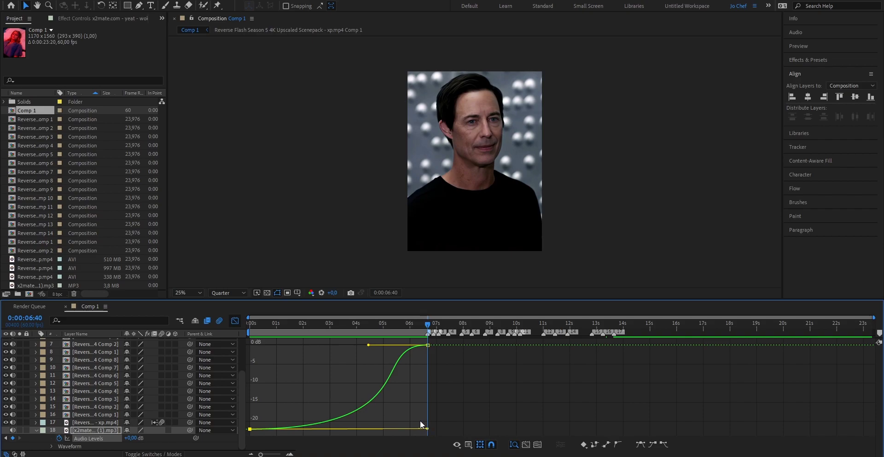
left_click_drag(368, 346, 428, 423)
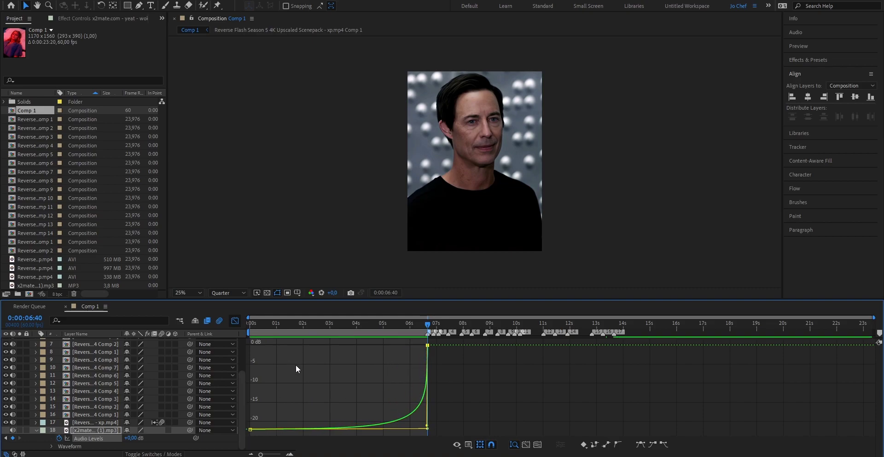
left_click(237, 324)
Preview the music fade from the start of the composition and return to 0:00:00:00.
left_click_drag(344, 325, 239, 331)
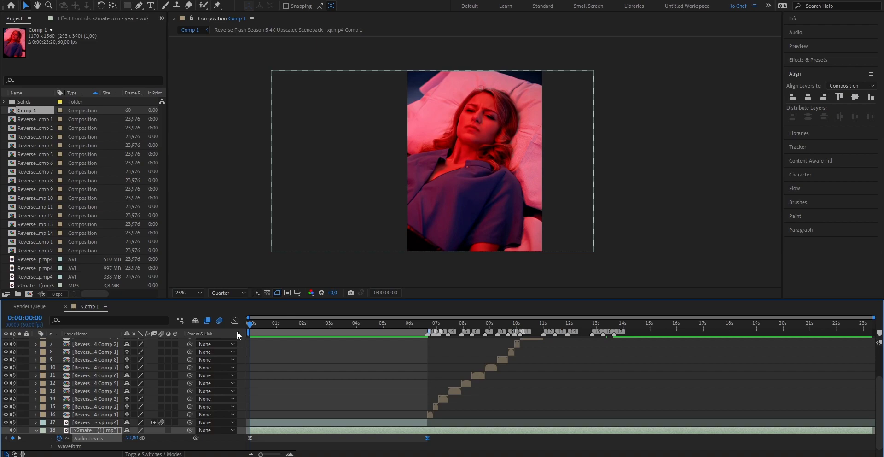
key("space")
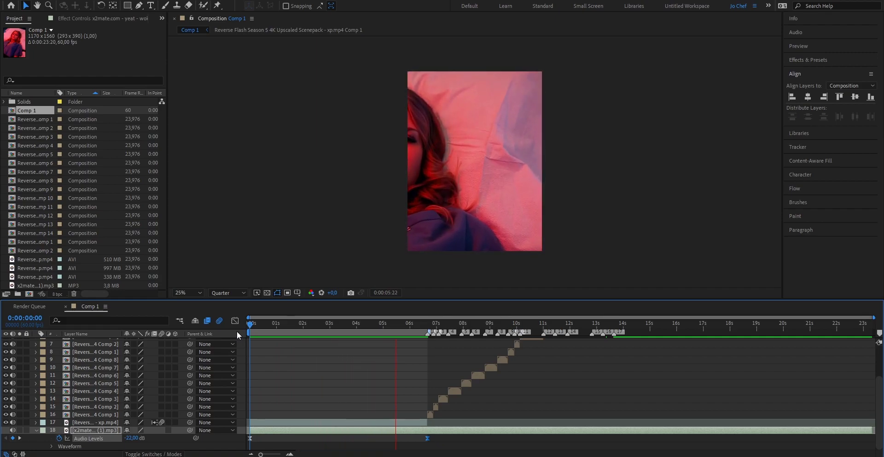
key("space")
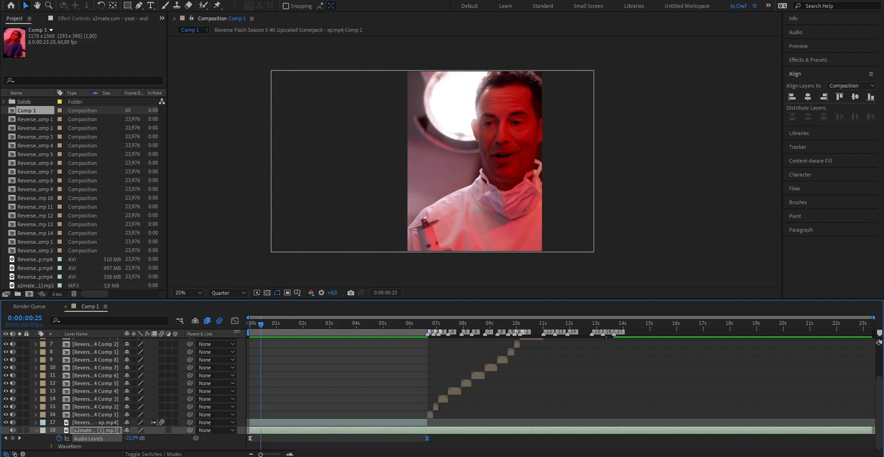
key("Home")
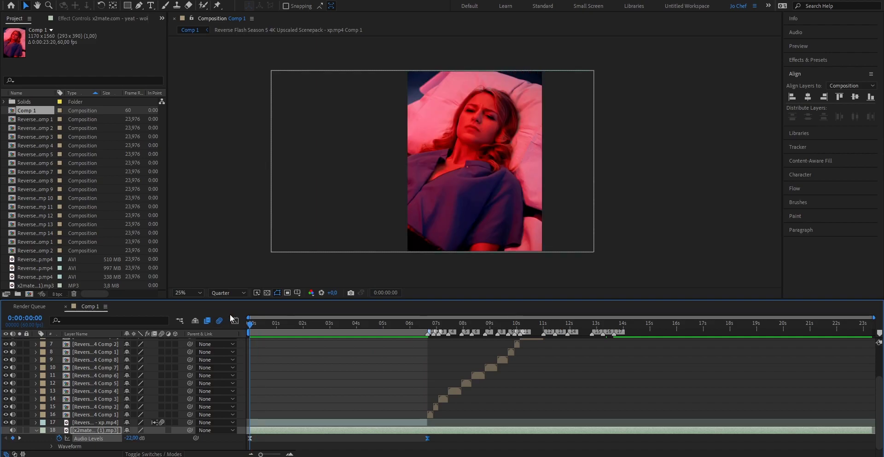
Split the intro video clip on layer 17 at 0:00:00:06 and again at 0:00:00:10, around the shot change.
left_click(252, 323)
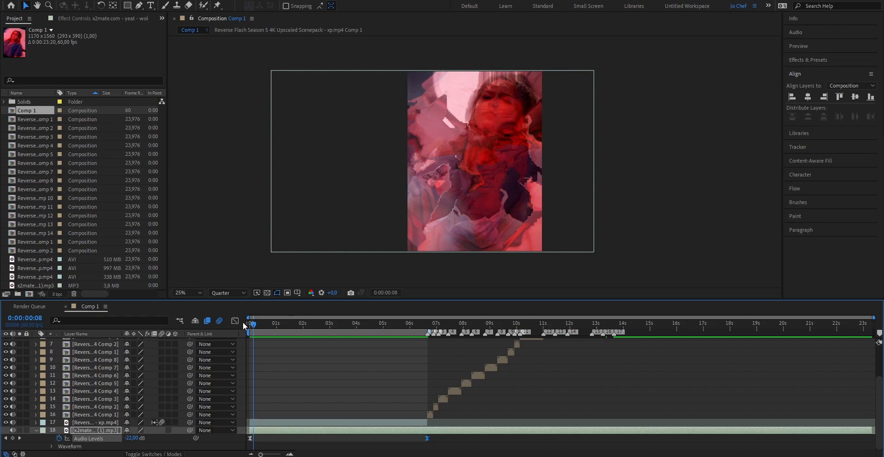
left_click_drag(261, 454, 277, 455)
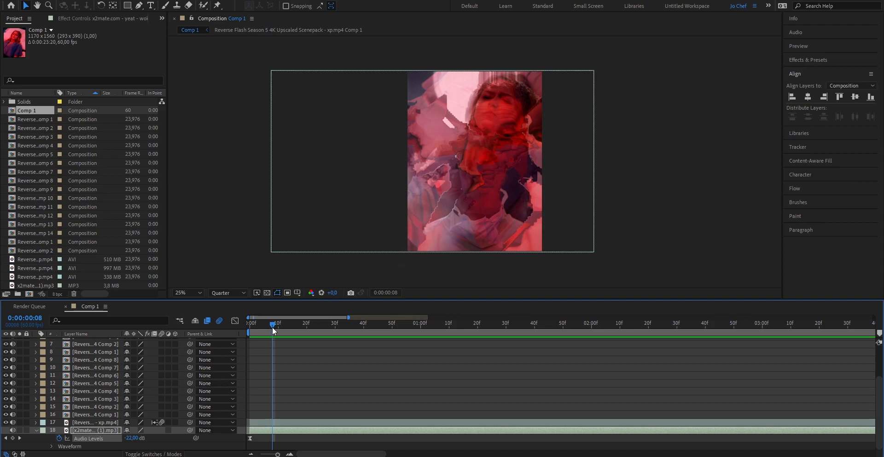
left_click_drag(272, 327, 268, 328)
left_click(271, 421)
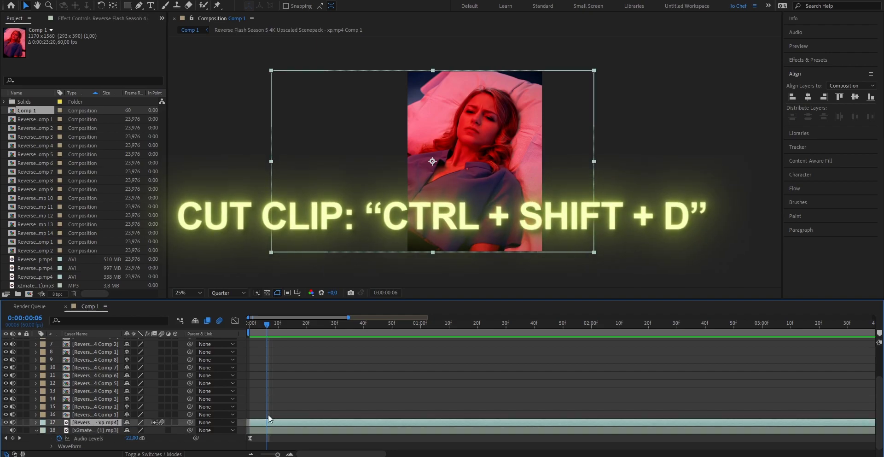
key("ctrl+shift+d")
left_click_drag(267, 327, 277, 328)
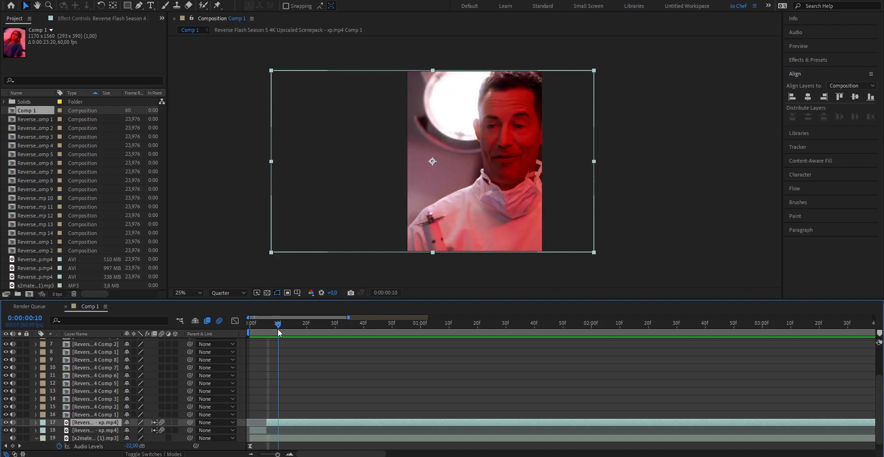
key("ctrl+shift+d")
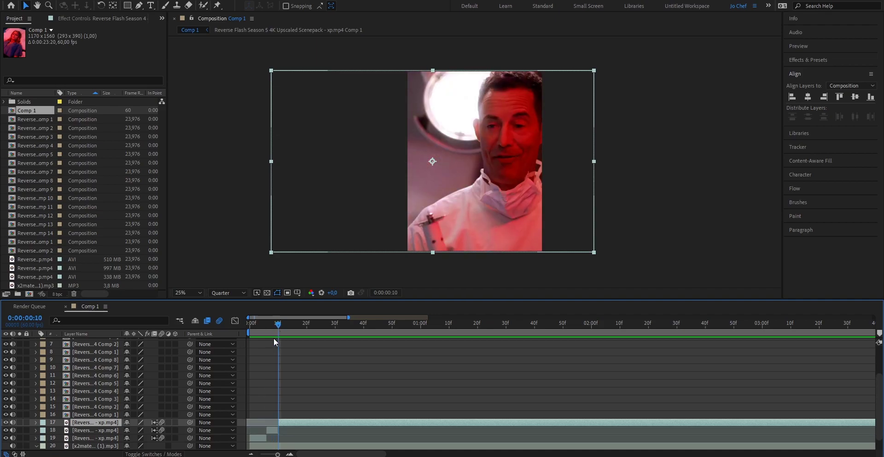
Turn off frame blending for the short clip segment between 0:00:00:06 and 0:00:00:10.
key("Page_Up")
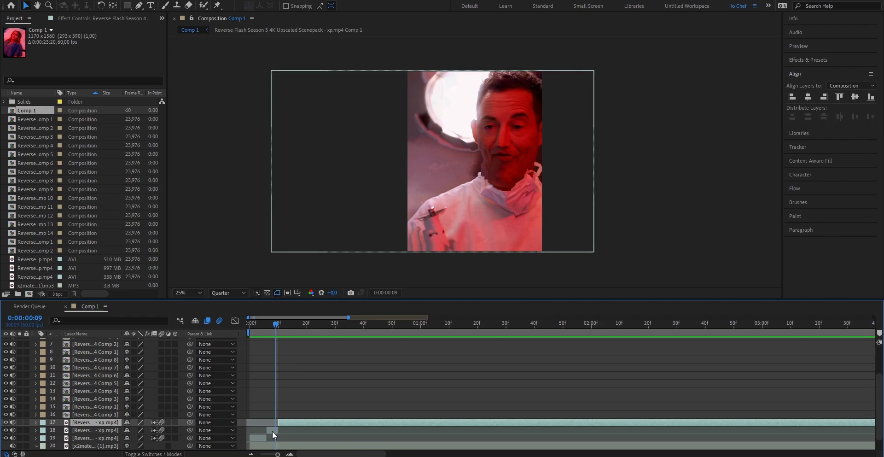
left_click(272, 430)
left_click(154, 429)
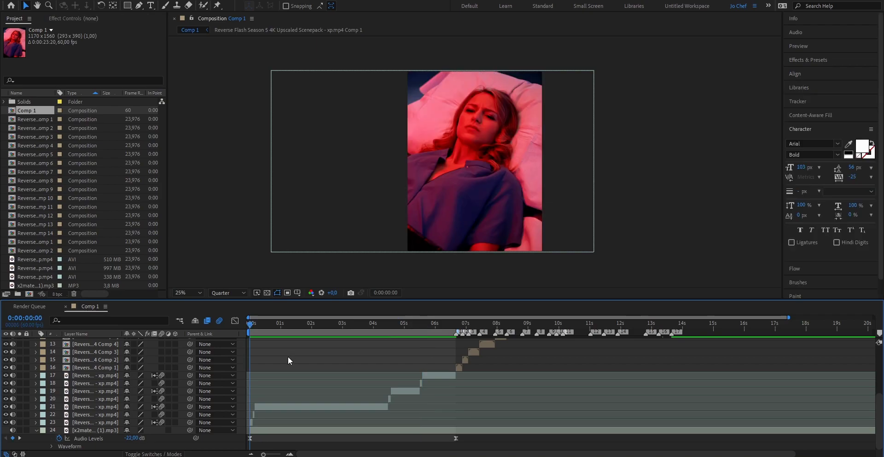
Add a text layer reading "I FOUGHT YOUR COUSIN ONCE" over the opening shot.
left_click(151, 5)
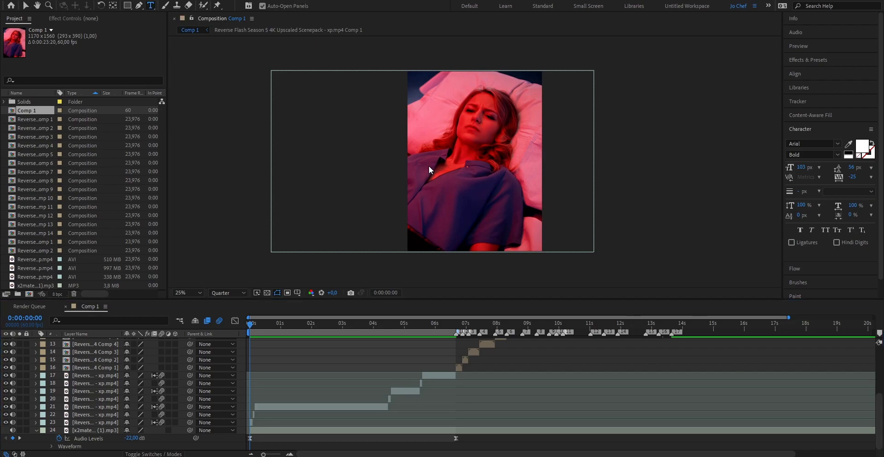
left_click(429, 165)
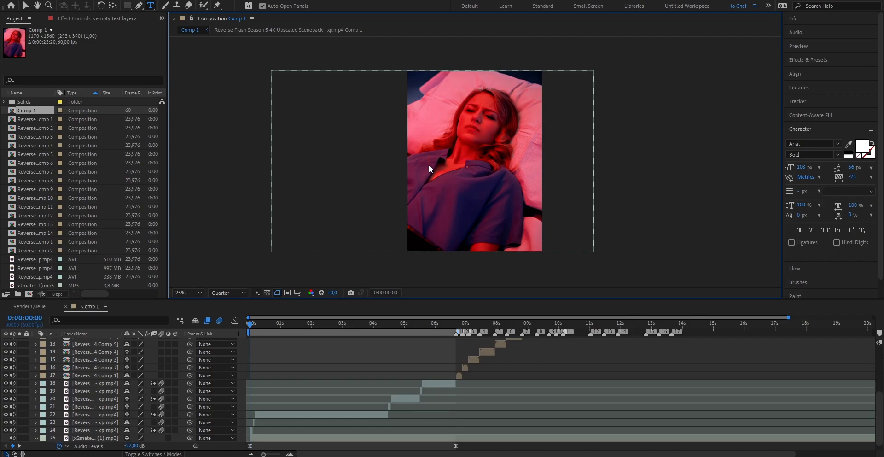
type("I FOUGHT YOUR COUSIN ONCE")
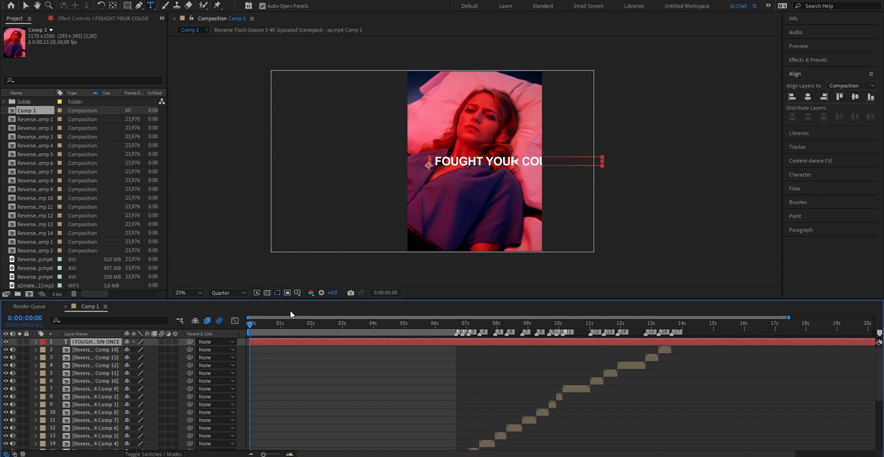
Break the text onto a second line before "YOUR", remove the leftover space and centre the layer horizontally in the composition.
left_click(483, 158)
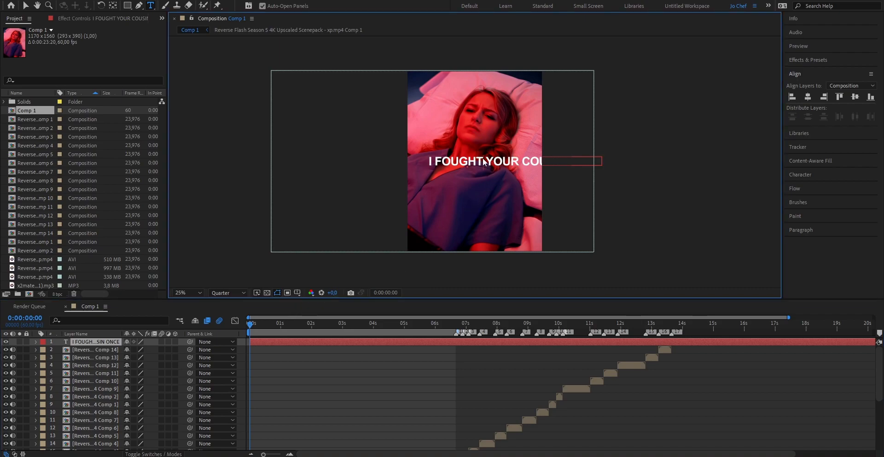
key("Return")
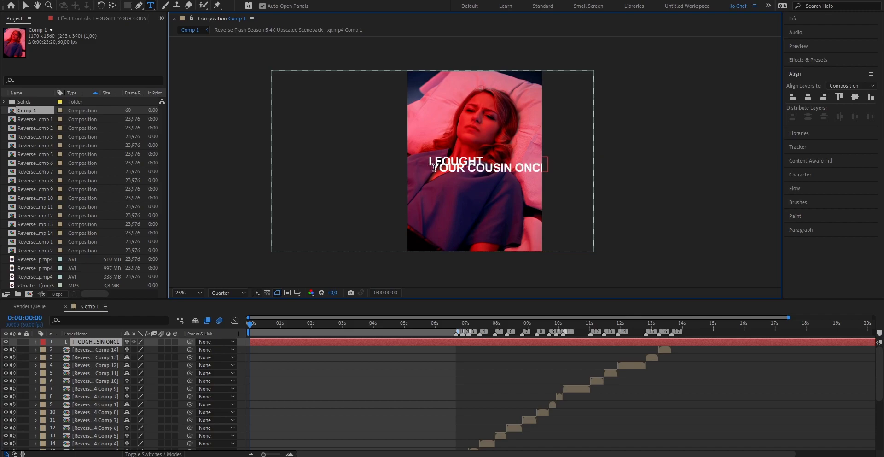
key("Delete")
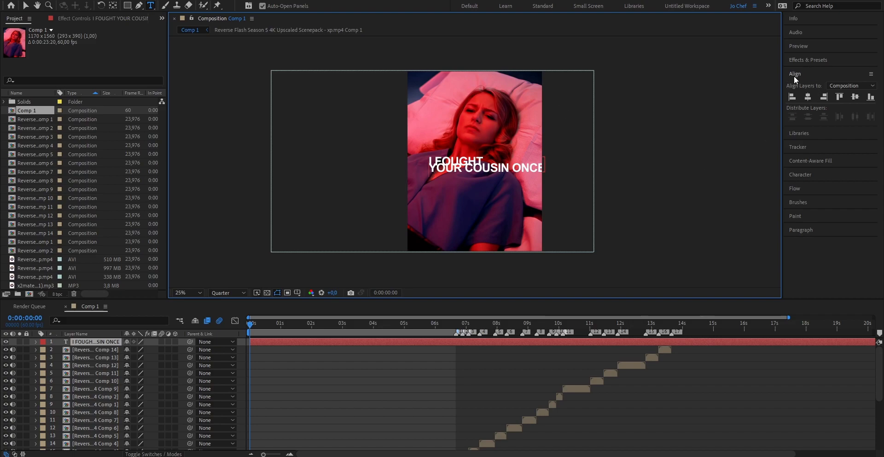
left_click(792, 97)
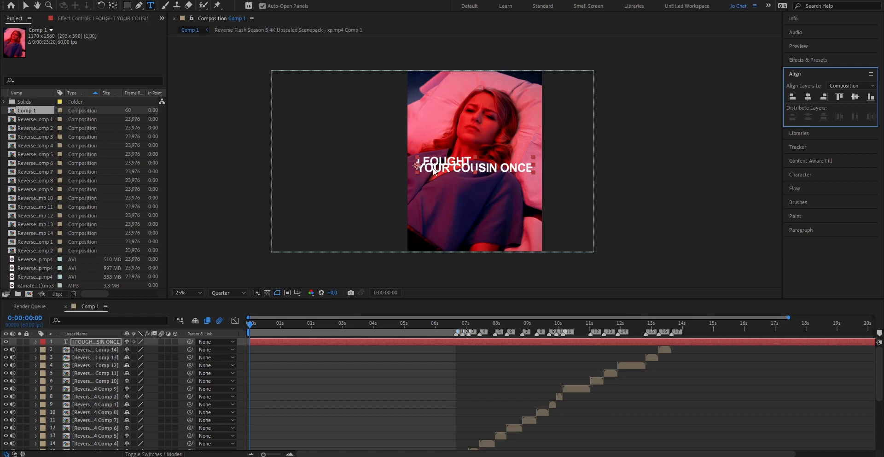
Set the two-line caption's font size to 95 px, its line spacing to 77 px and its tracking to -37.
scroll(434, 171, "up", 4)
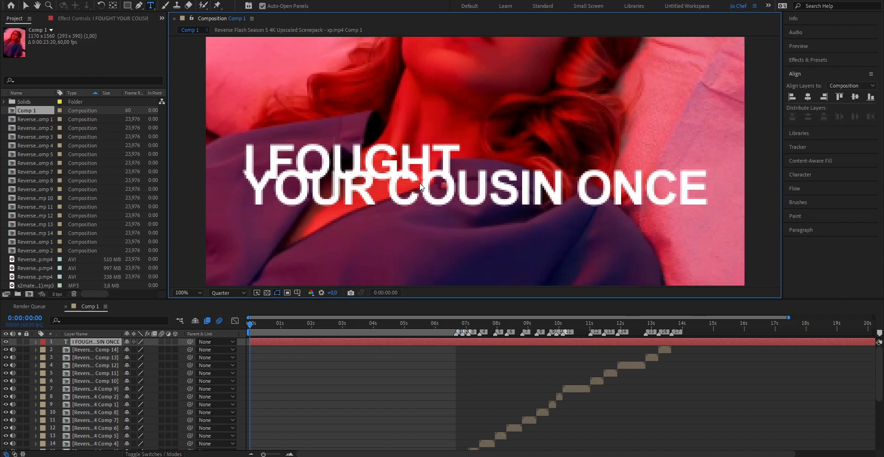
scroll(420, 186, "down", 4)
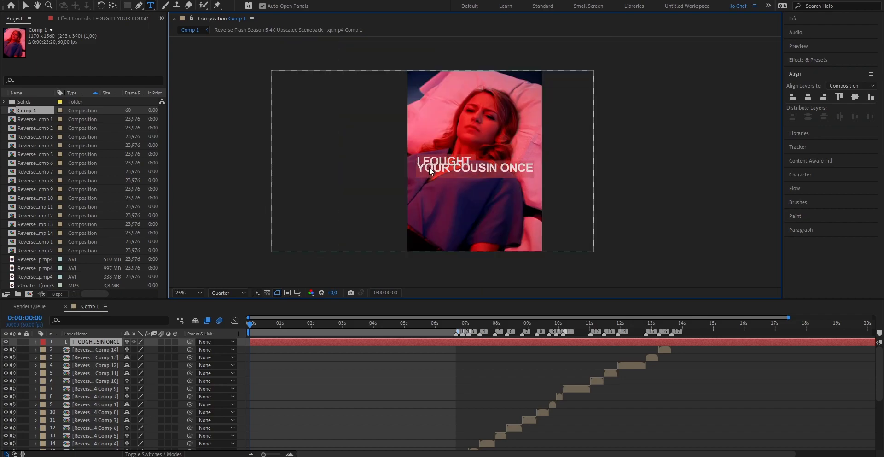
left_click(804, 176)
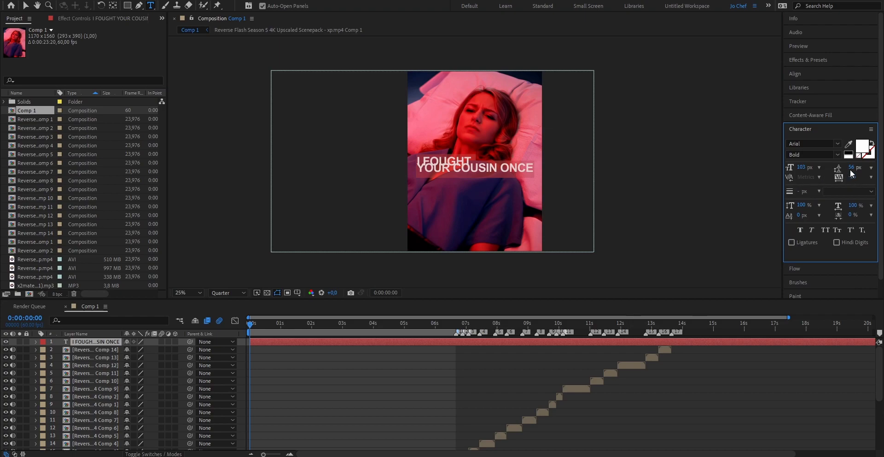
left_click_drag(851, 173, 864, 172)
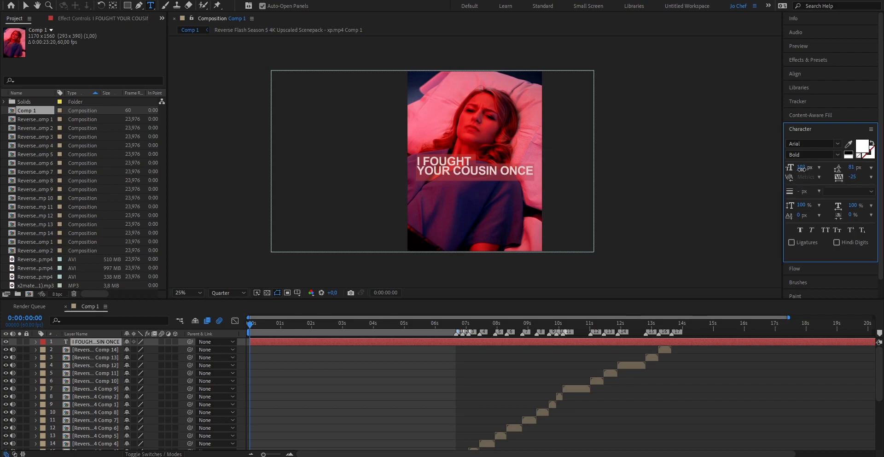
mouse_move(802, 168)
left_mouse_down()
mouse_move(810, 167)
mouse_move(796, 168)
left_mouse_up()
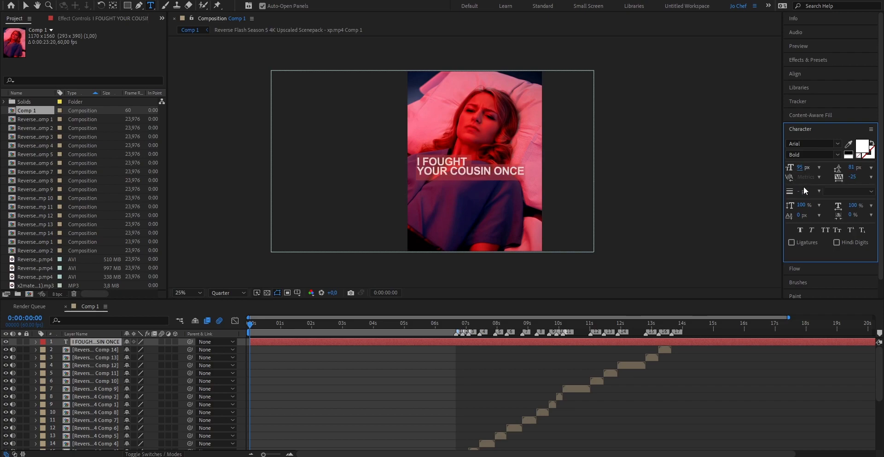
left_click(852, 167)
key("Return")
left_click_drag(851, 168, 848, 167)
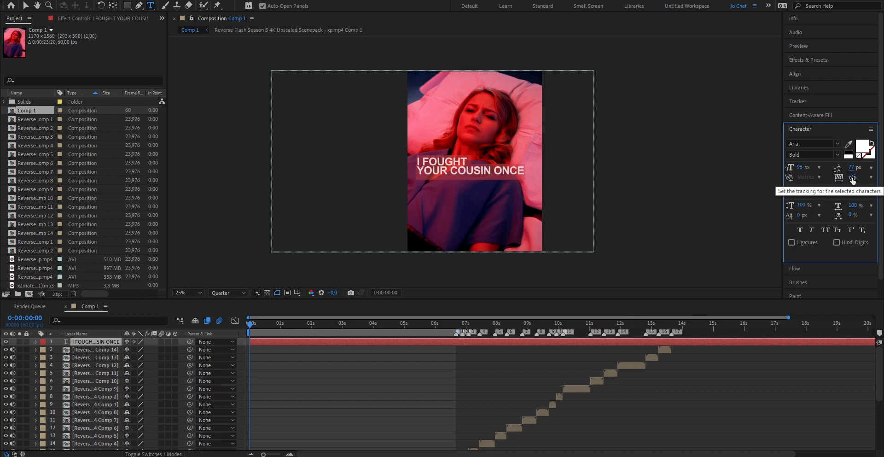
left_click_drag(853, 177, 847, 178)
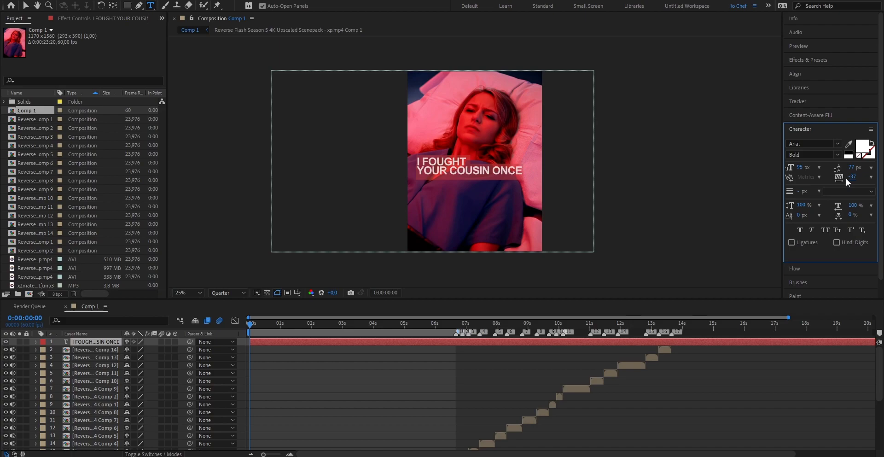
Centre the resized caption layer horizontally in the composition again and deselect it.
left_click(799, 74)
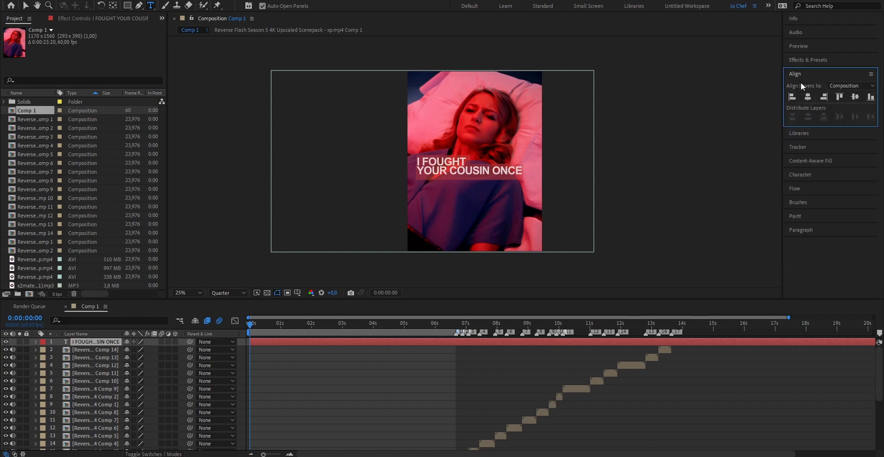
left_click(808, 97)
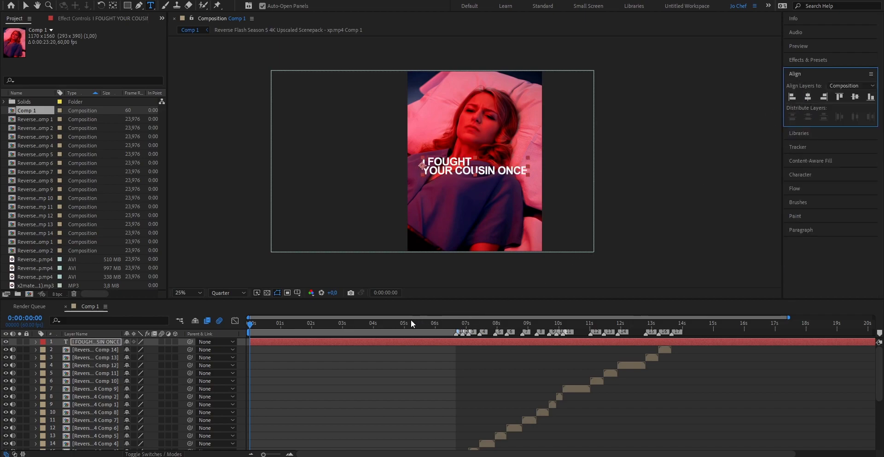
key("v")
left_click(323, 360)
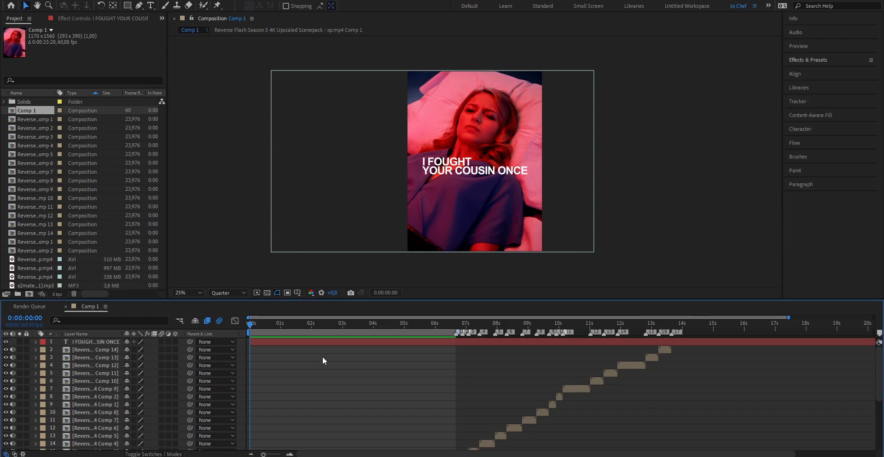
Apply the Deep Glow effect to the "I FOUGHT YOUR COUSIN ONCE" text layer.
left_click(298, 342)
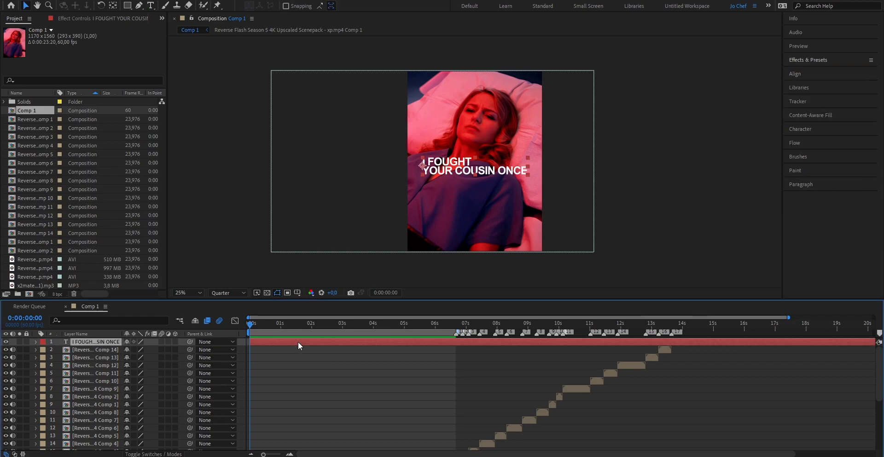
left_click(807, 61)
left_click(808, 69)
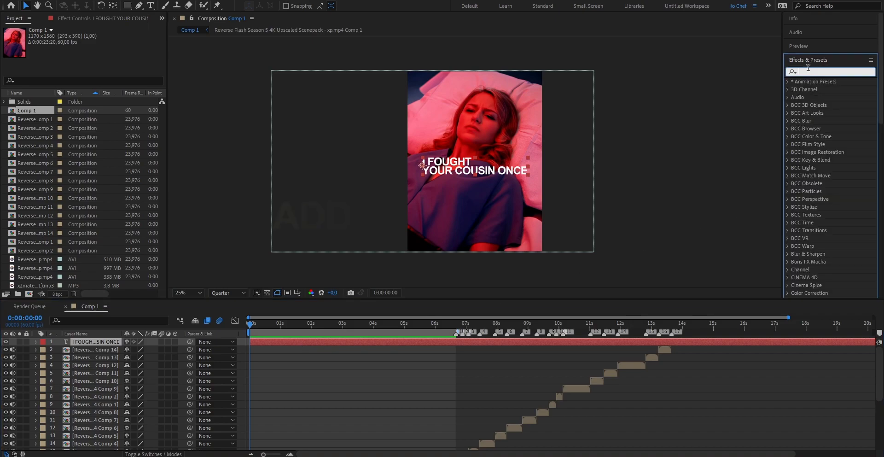
type("deep gl")
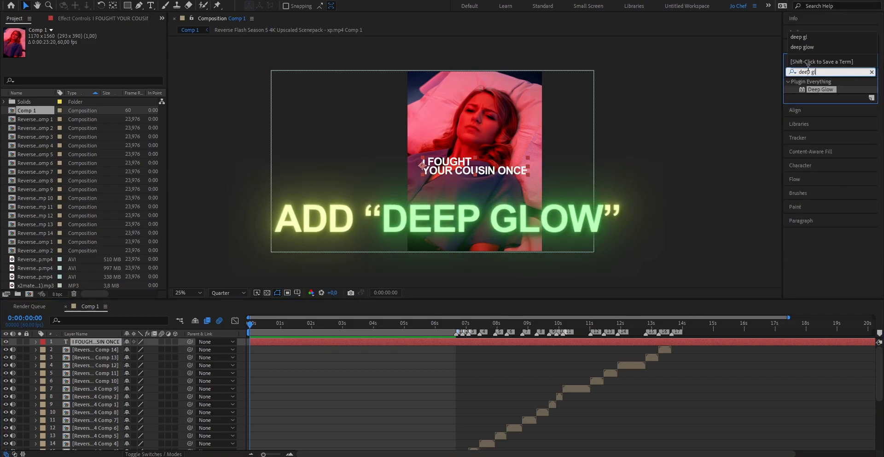
left_click_drag(822, 89, 261, 341)
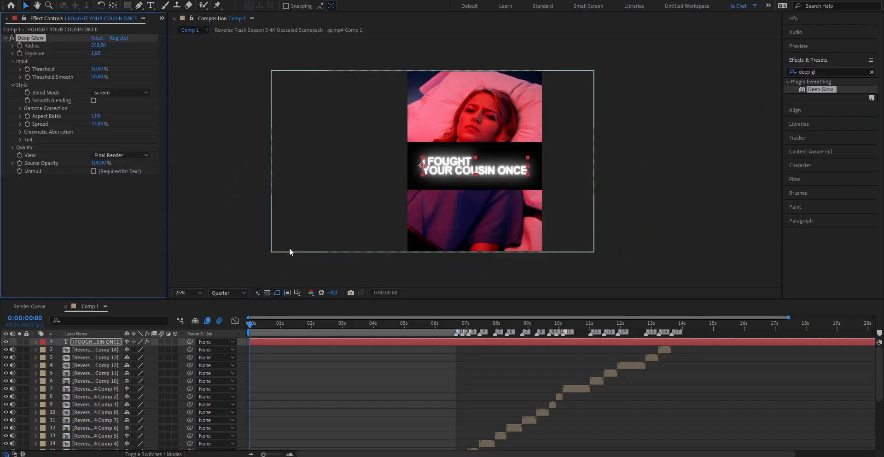
Set the caption's Deep Glow radius to 180 and its exposure to 0.80.
left_click(98, 46)
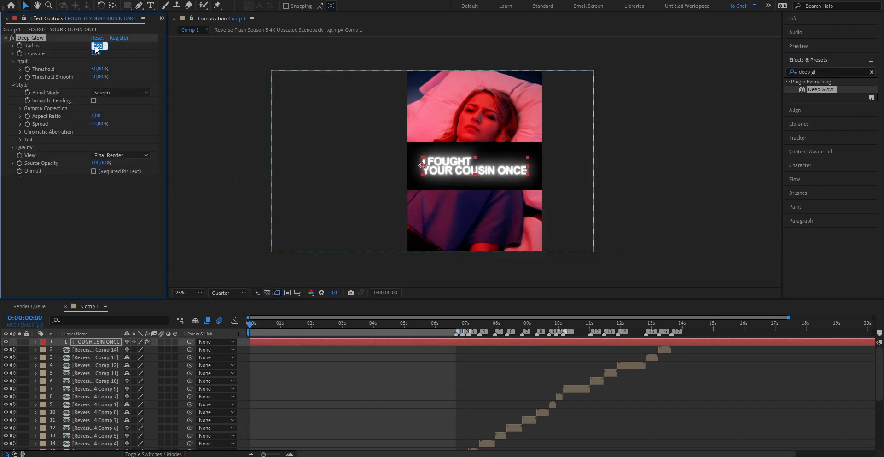
type("400")
key("Return")
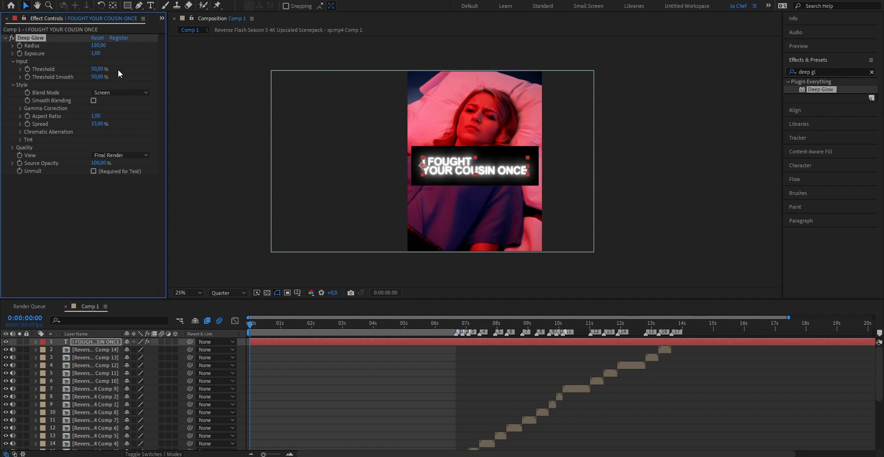
type("0,8")
key("Return")
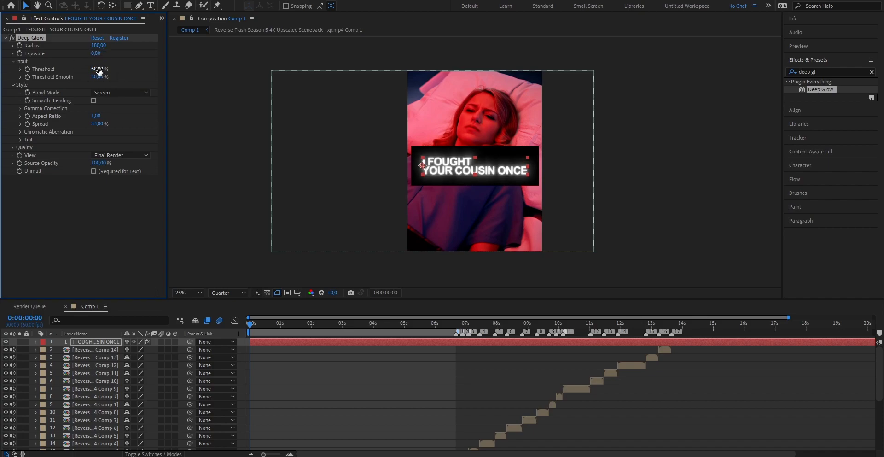
Set Deep Glow's threshold to 101% and threshold smooth to 100%, and enable Unmult so the caption keeps a transparent background.
left_click_drag(98, 70, 120, 75)
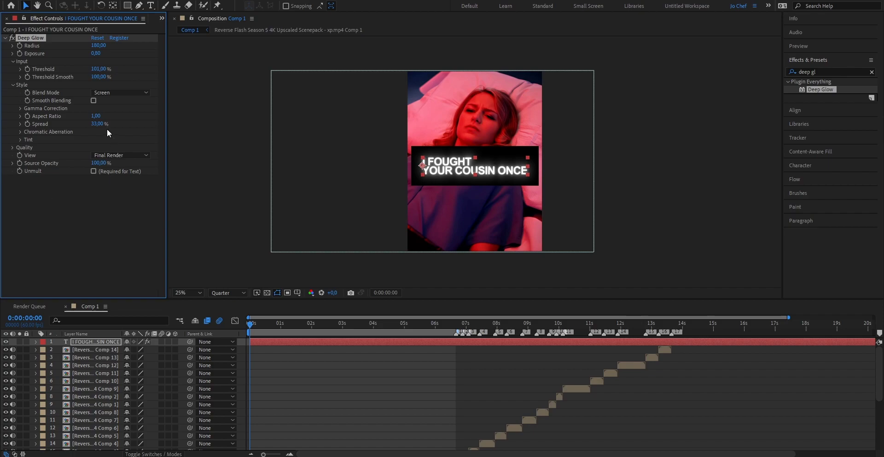
scroll(473, 174, "up", 2)
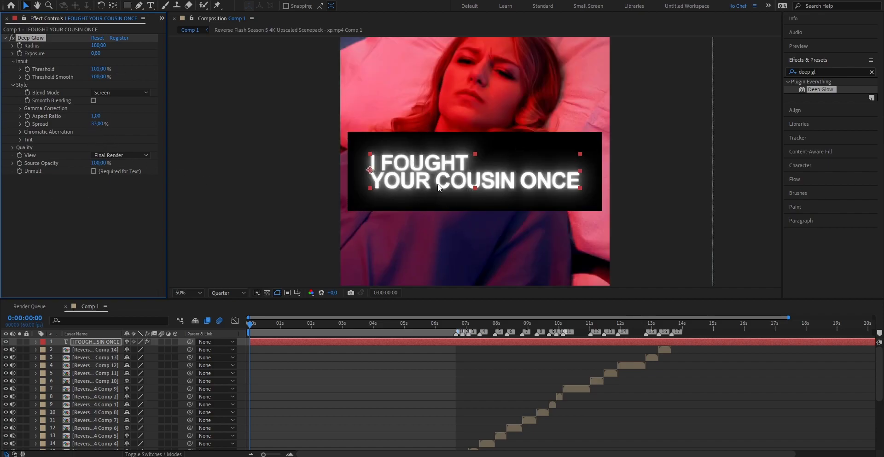
scroll(437, 184, "down", 2)
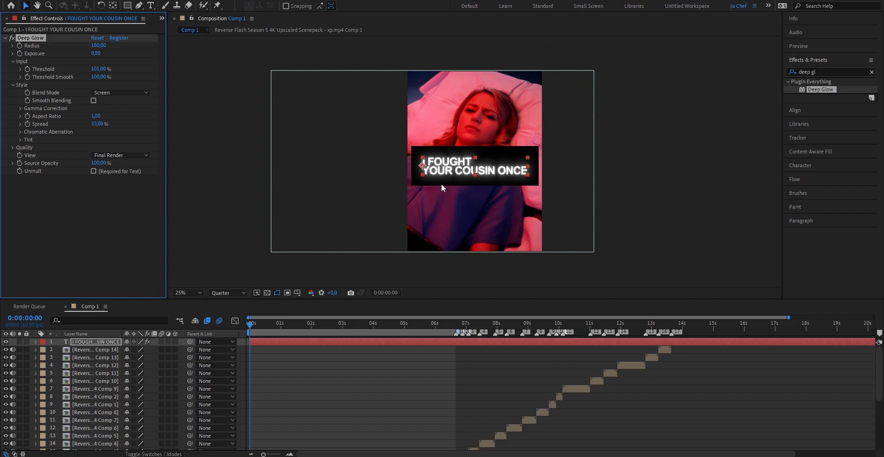
left_click(92, 171)
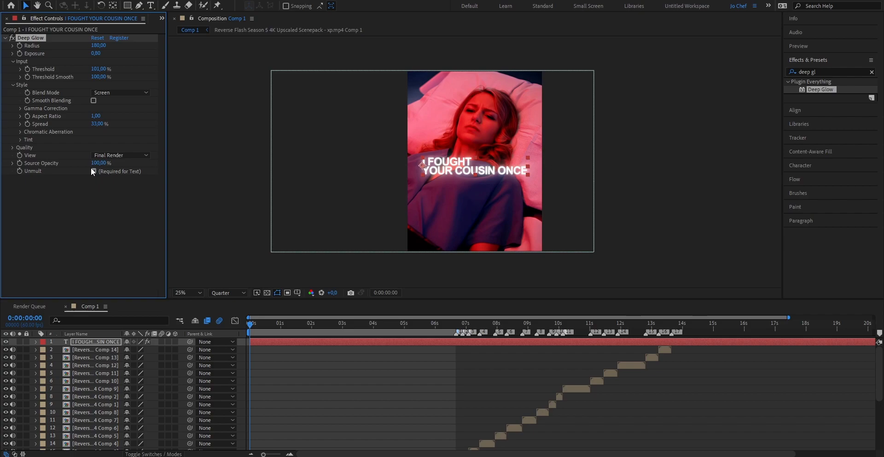
left_click(93, 171)
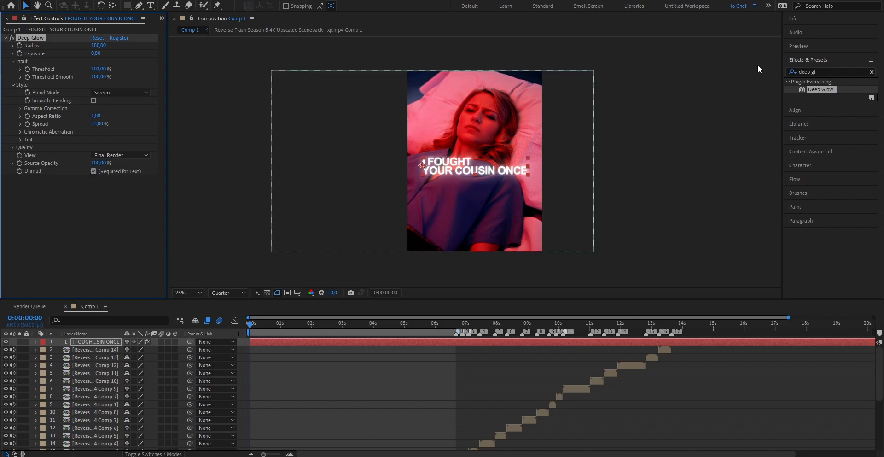
Add the Perspective Drop Shadow effect to the caption layer, below Deep Glow.
left_click(824, 71)
type("drop shad")
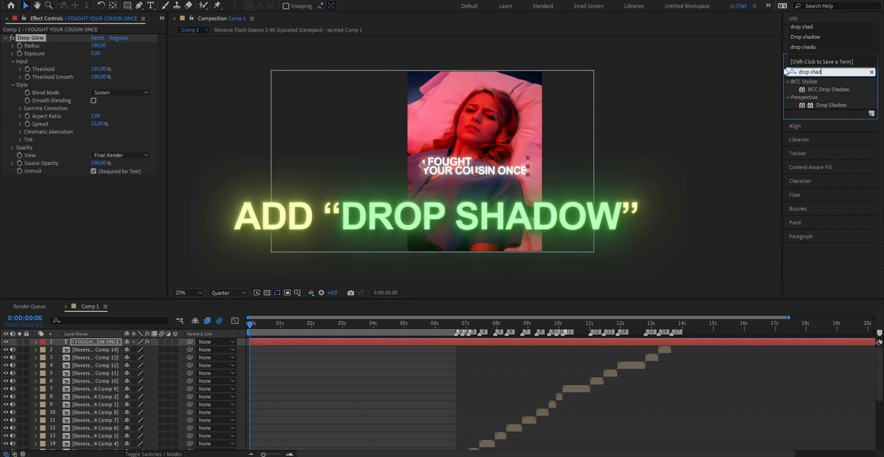
left_click_drag(832, 105, 170, 177)
Set the caption's drop shadow distance to 10 and softness to 8, then deselect the layer.
left_click(94, 228)
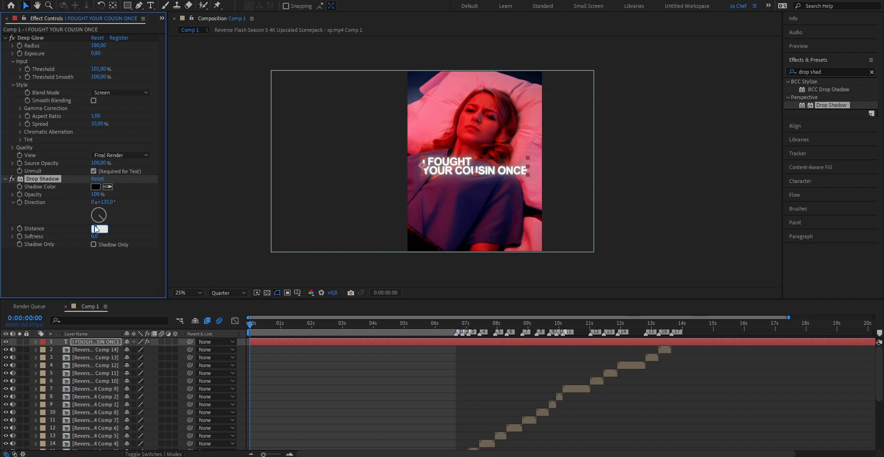
type("10")
key("Return")
left_click(94, 236)
type("8")
key("Return")
left_click(327, 376)
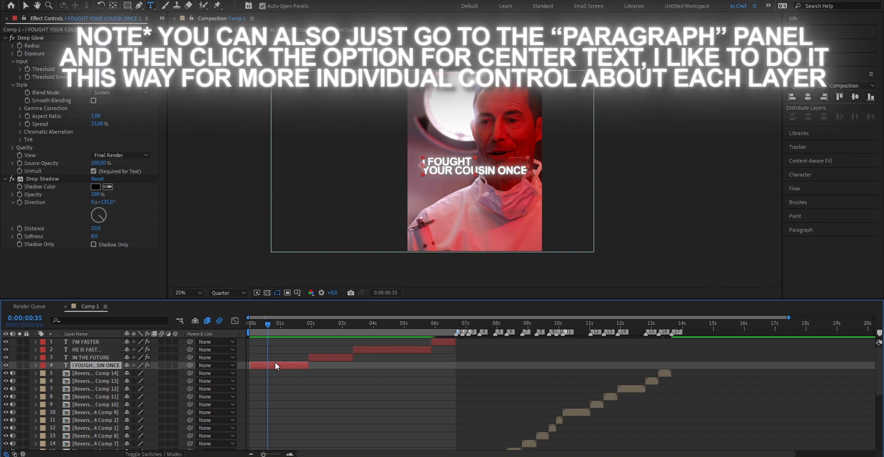
Duplicate the opening caption layer, reducing the copy to "I FOUGHT" and the original to "YOUR COUSIN ONCE".
key("ctrl+d")
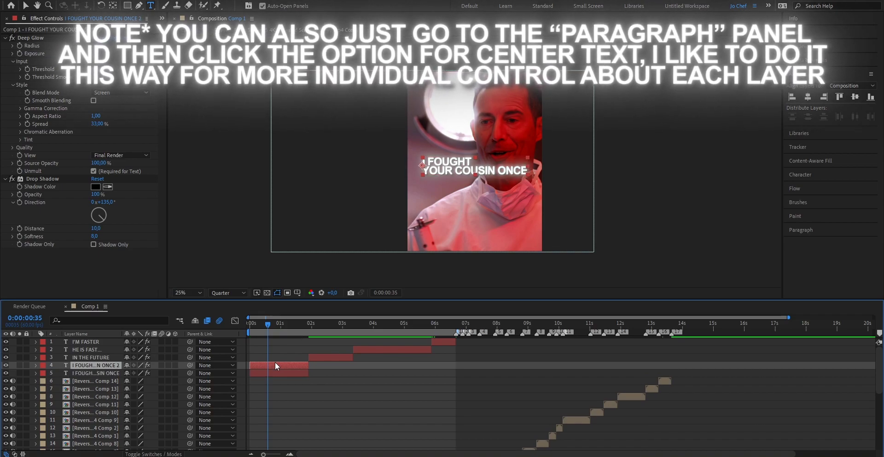
triple_click(463, 169)
key("BackSpace")
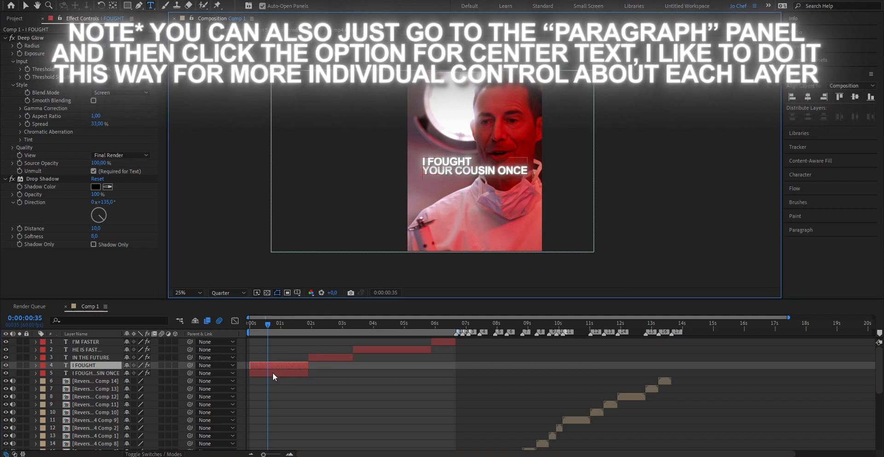
left_click(273, 372)
triple_click(445, 159)
key("BackSpace")
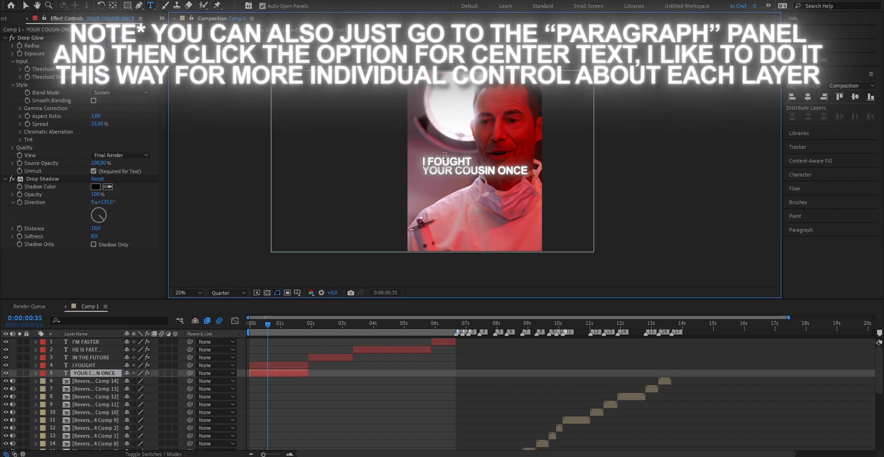
Centre the "I FOUGHT" layer horizontally in the composition and deselect it.
left_click(271, 364)
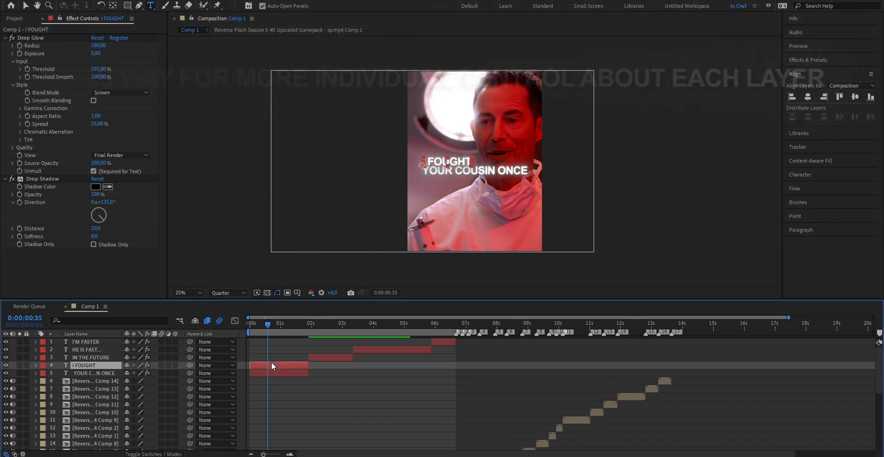
left_click(809, 96)
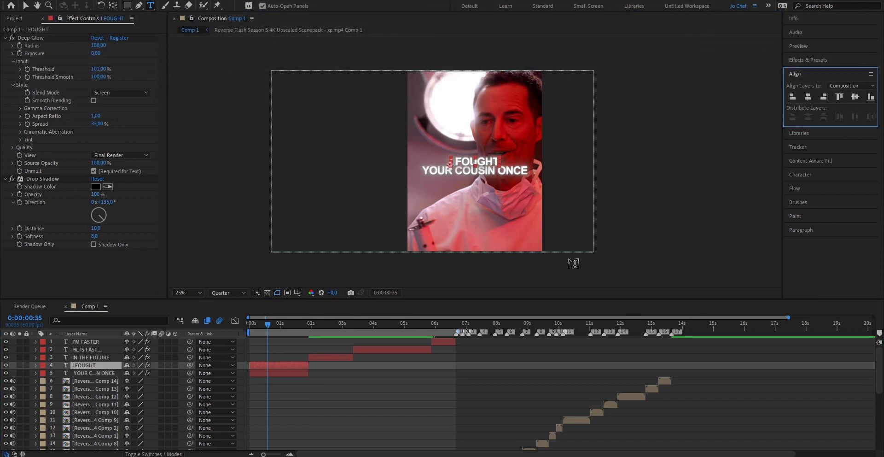
left_click(381, 377)
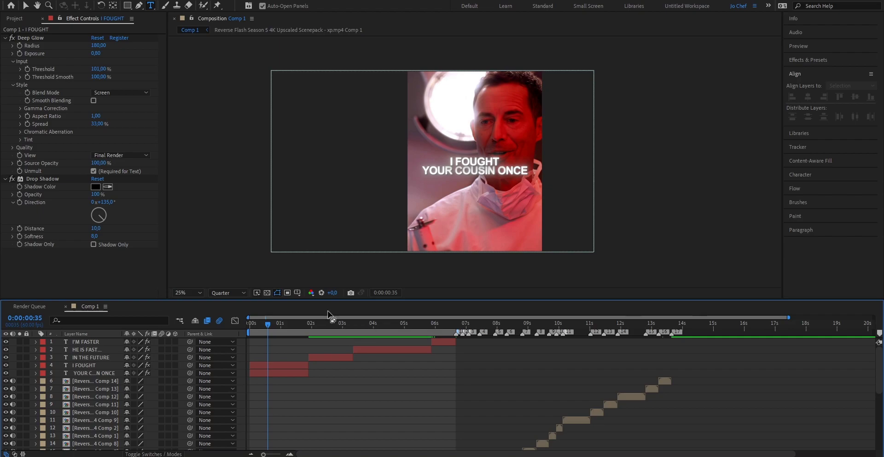
Set the word "COUSIN" in the "YOUR COUSIN ONCE" caption to a font size of 102 px.
left_click(289, 366)
left_click(285, 372)
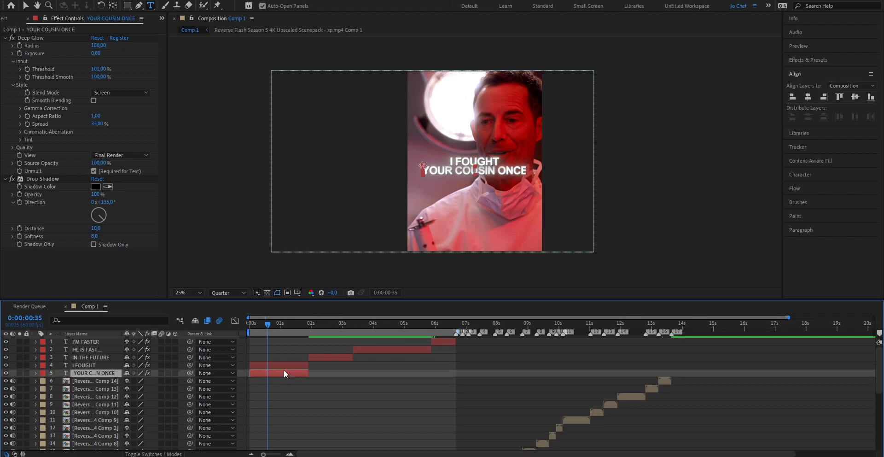
key("period")
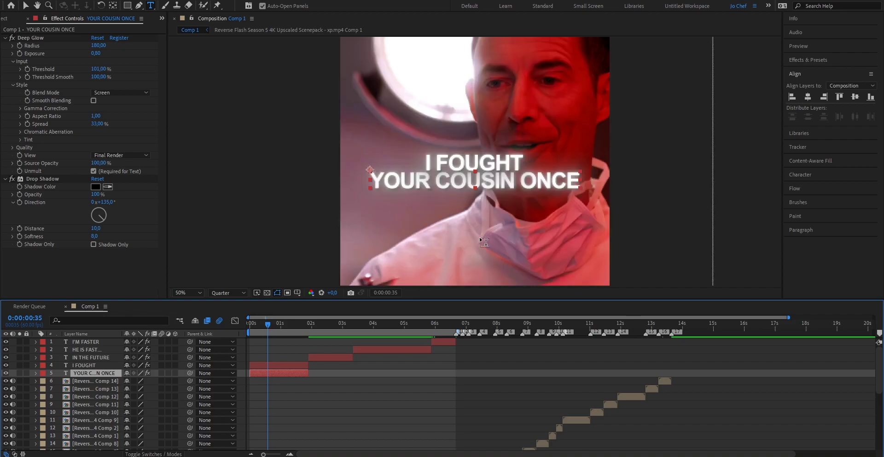
double_click(454, 180)
left_click_drag(516, 178, 441, 184)
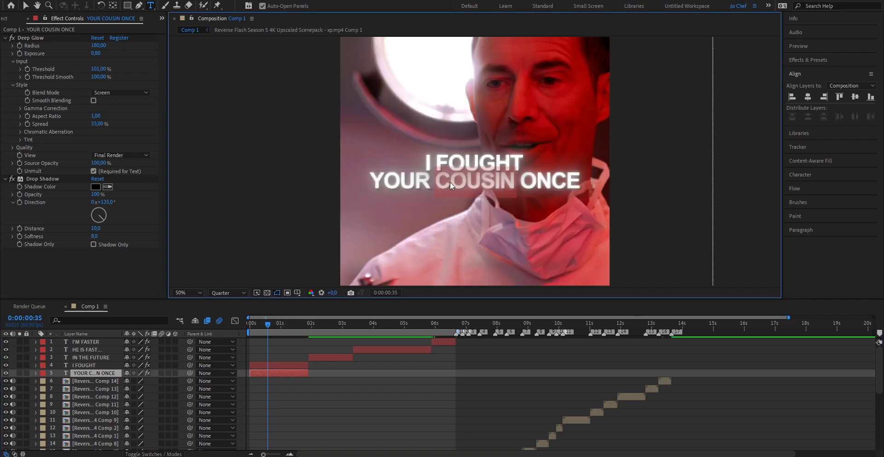
left_click(797, 176)
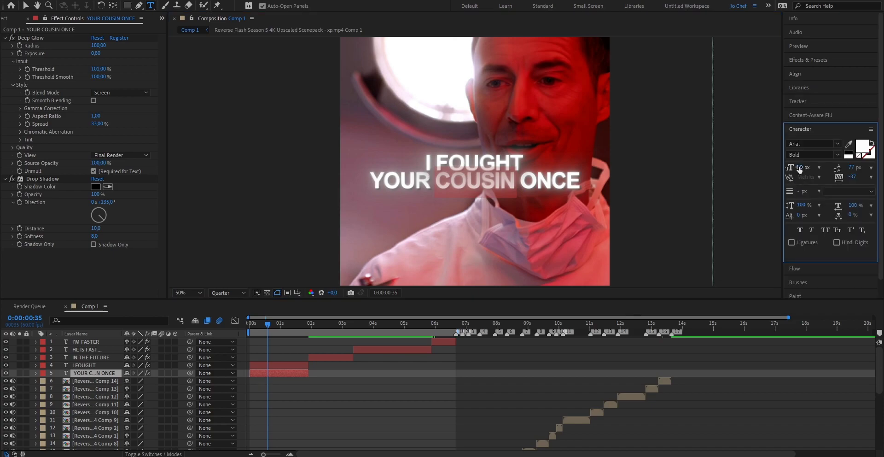
left_click_drag(799, 167, 808, 167)
Colour the selected word "COUSIN" bright blue (00A8FF).
left_click(865, 148)
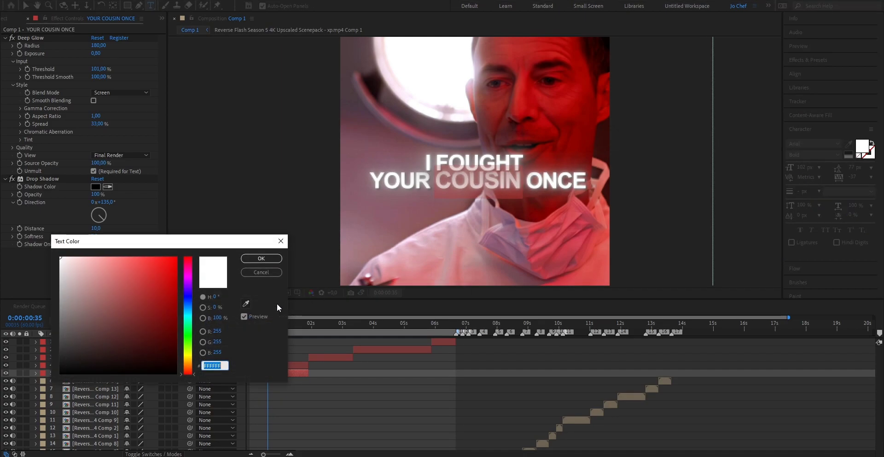
left_click(191, 308)
left_click_drag(156, 282, 187, 250)
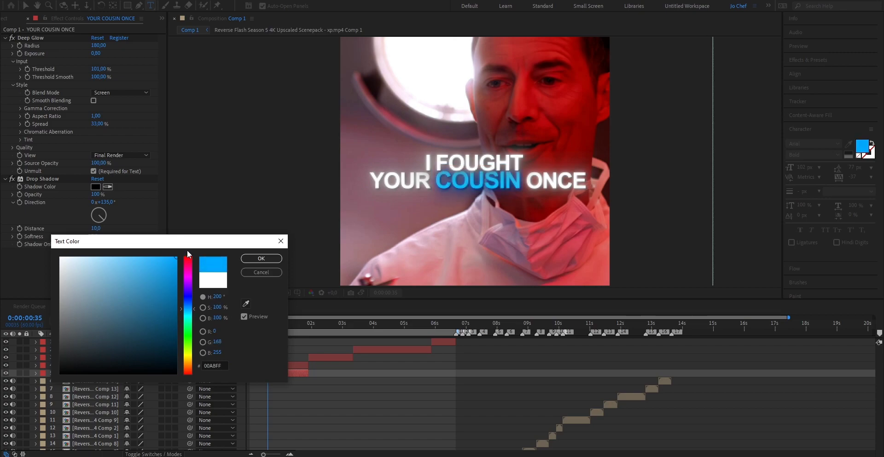
left_click(257, 259)
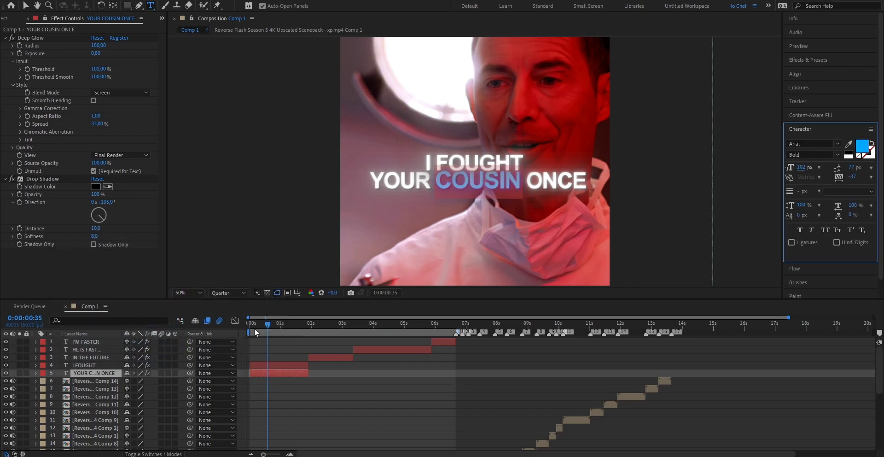
Centre the "YOUR COUSIN ONCE" layer horizontally in the composition.
left_click(274, 371)
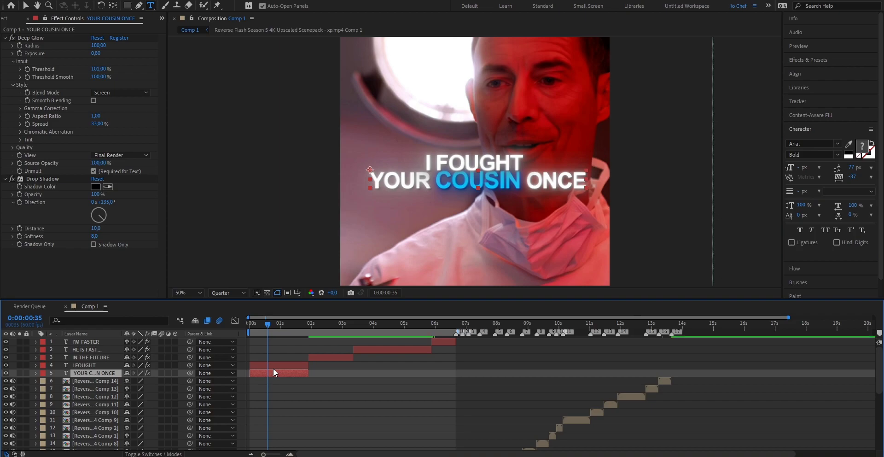
left_click(798, 75)
left_click(809, 97)
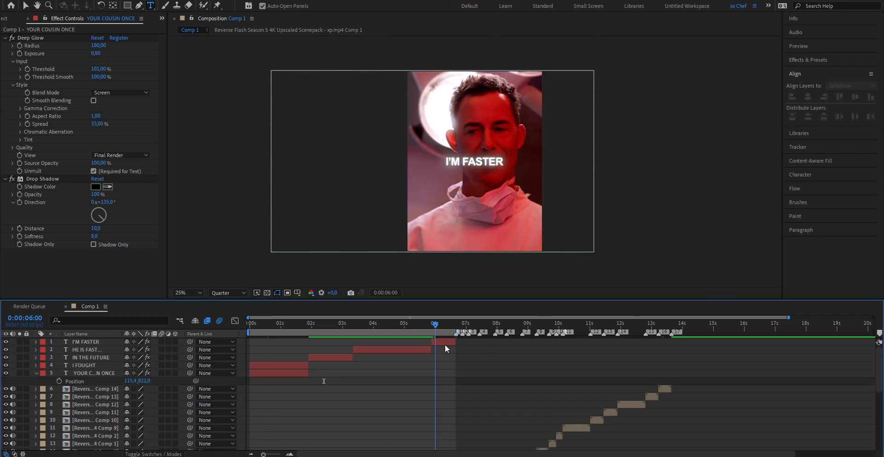
Enlarge the word "FASTER" in the "I'M FASTER" caption and colour it pure red (FF0000).
left_click(445, 344)
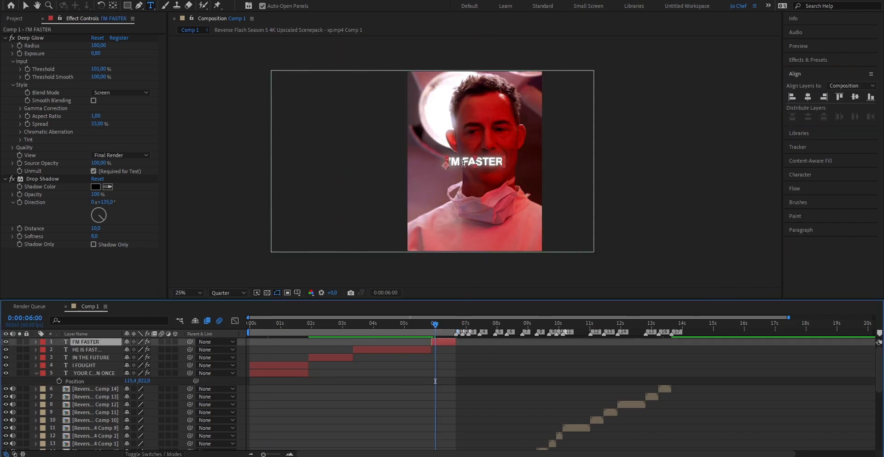
left_click(490, 162)
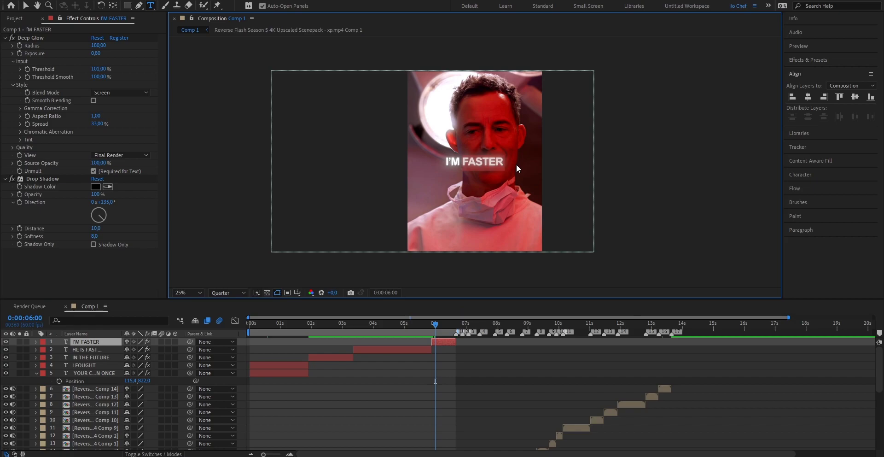
left_click(797, 176)
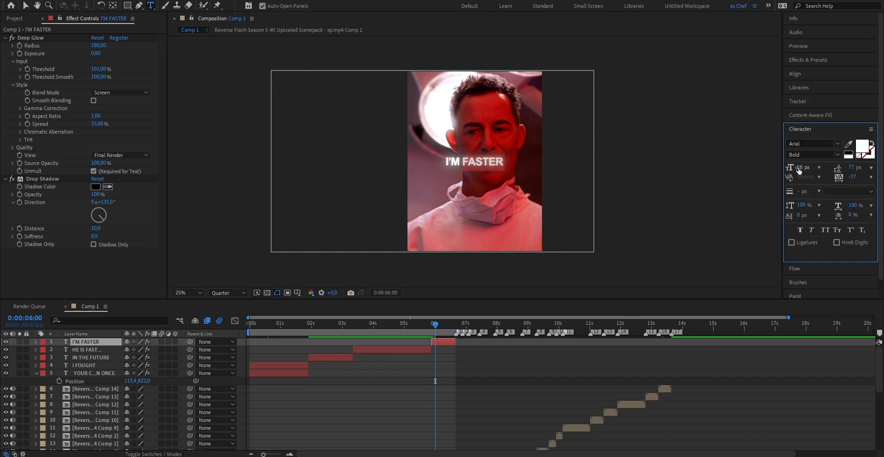
left_click_drag(801, 167, 812, 166)
left_click(862, 147)
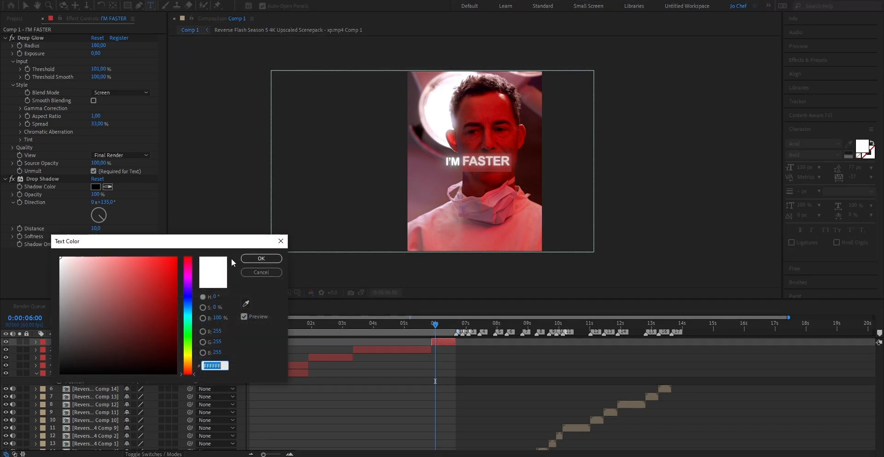
left_click(176, 258)
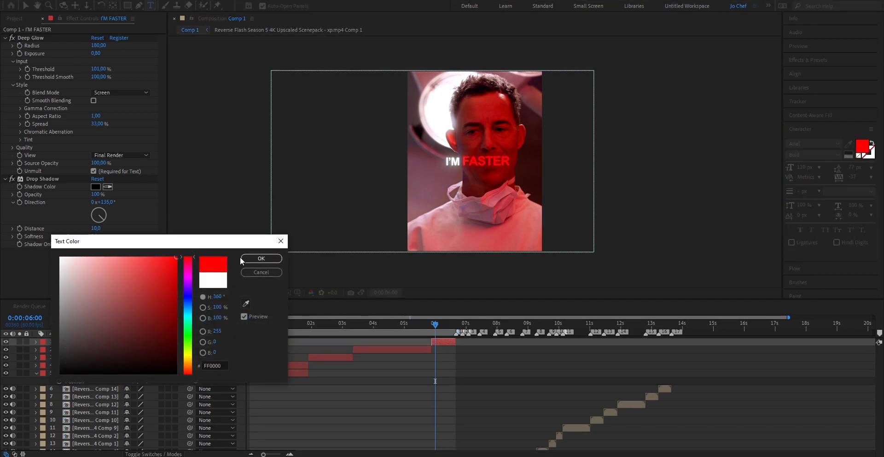
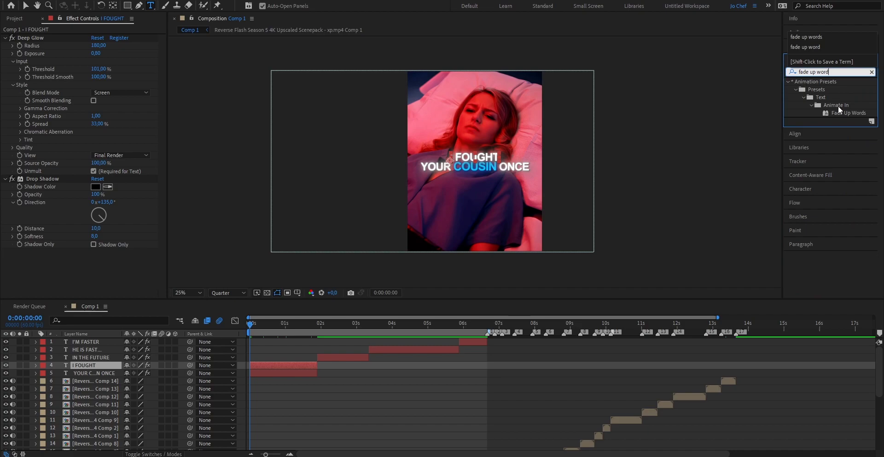
Apply the Fade Up Words preset to the "I FOUGHT" layer at the composition start and reveal its keyframes.
left_click_drag(845, 109, 270, 361)
key("v")
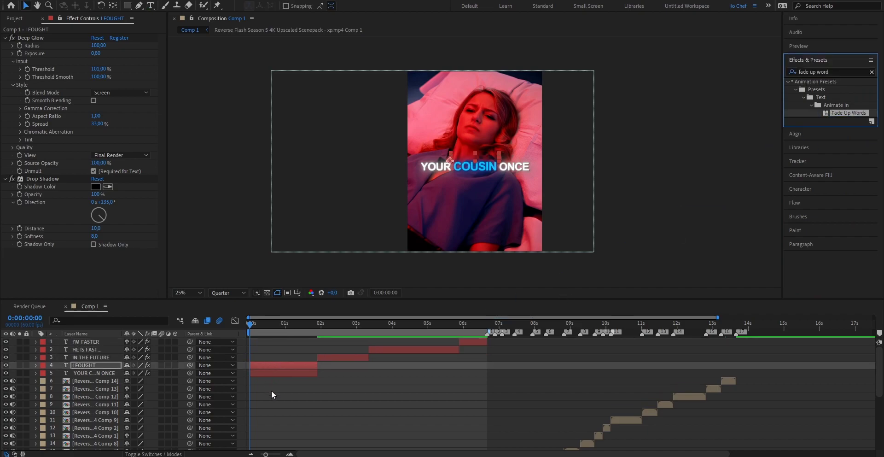
left_click(276, 366)
key("u")
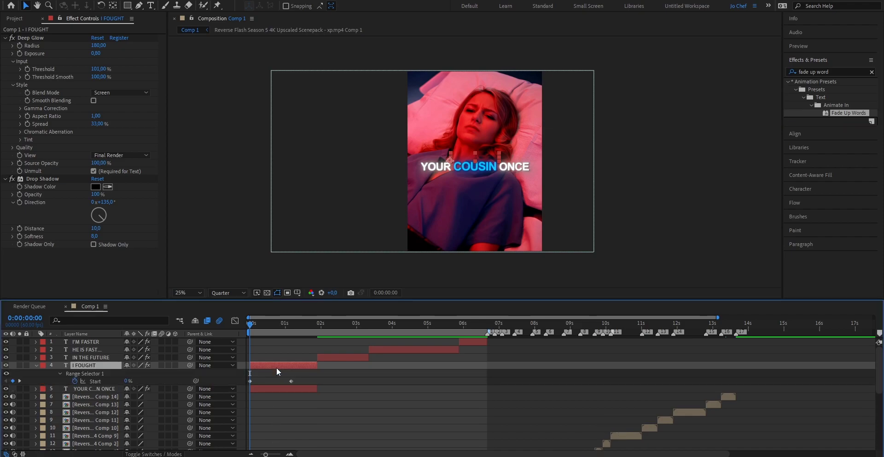
Shorten the "I FOUGHT" word fade by moving its final Range Selector Start keyframe to 0:00:00:23.
left_click_drag(266, 454, 271, 454)
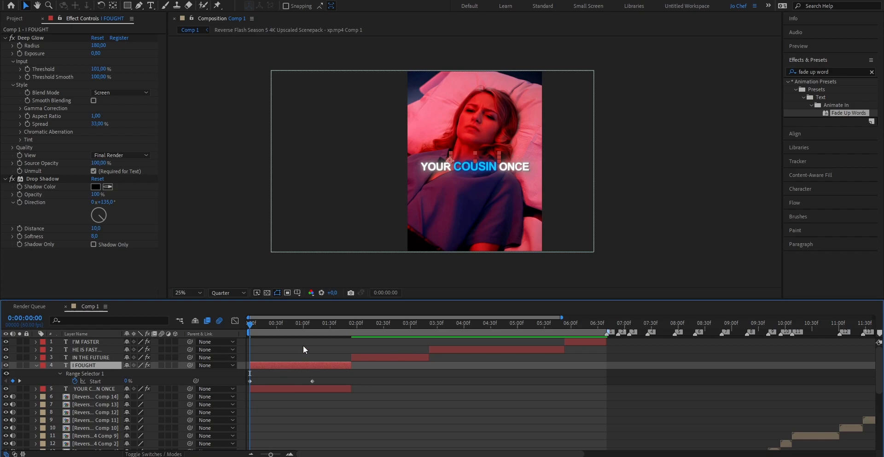
left_click_drag(310, 328, 313, 328)
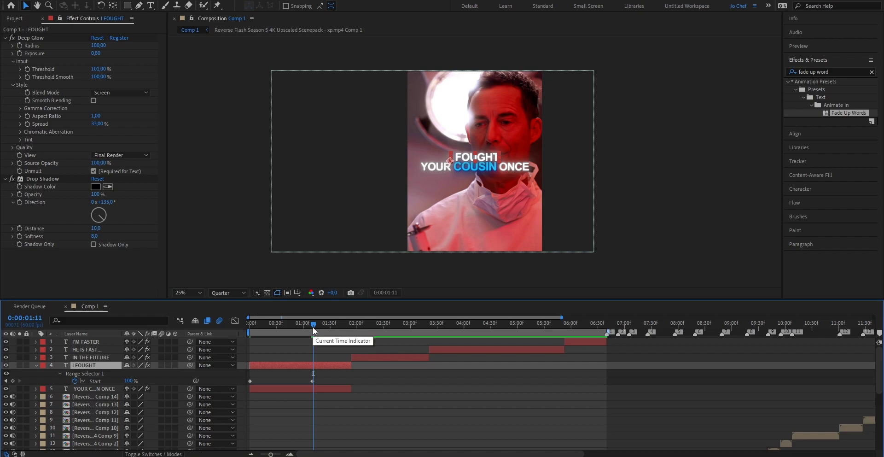
left_click_drag(313, 381, 271, 380)
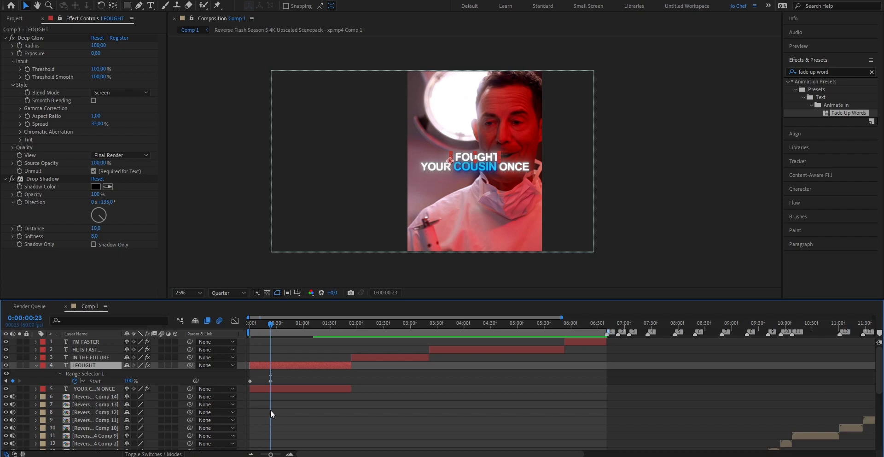
left_click(271, 380)
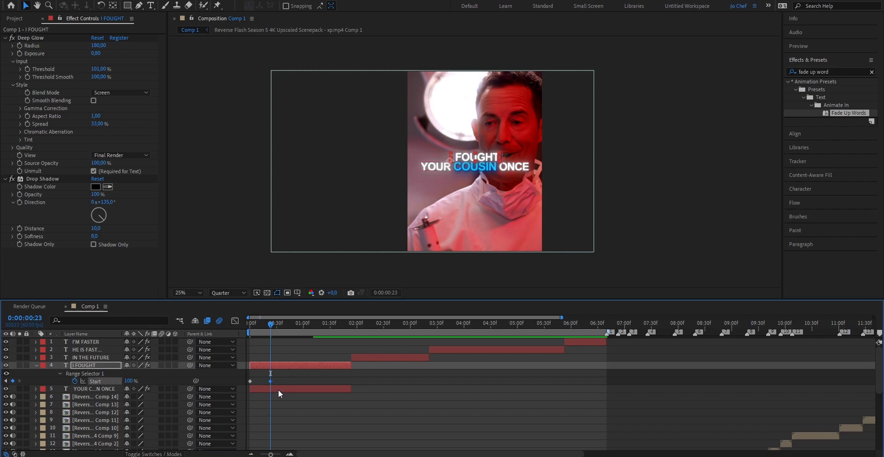
Split the "YOUR COUSIN ONCE" layer at 0:00:00:23 and delete the part before the cut.
left_click(278, 390)
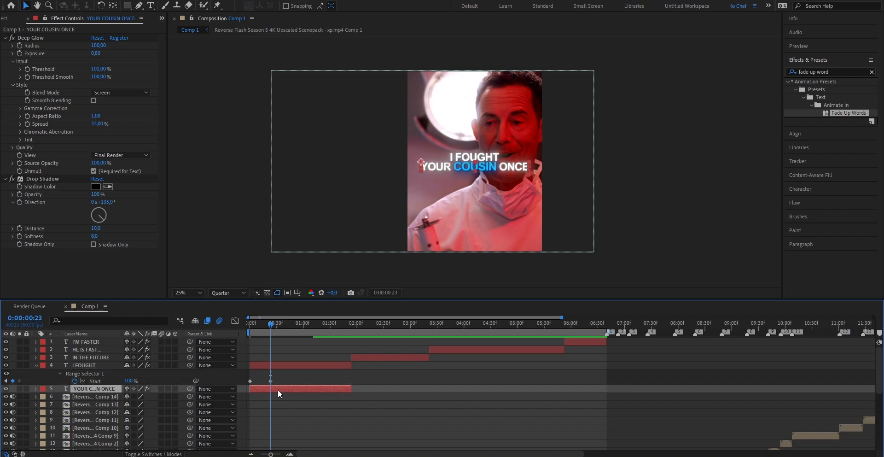
key("ctrl+shift+d")
left_click(266, 396)
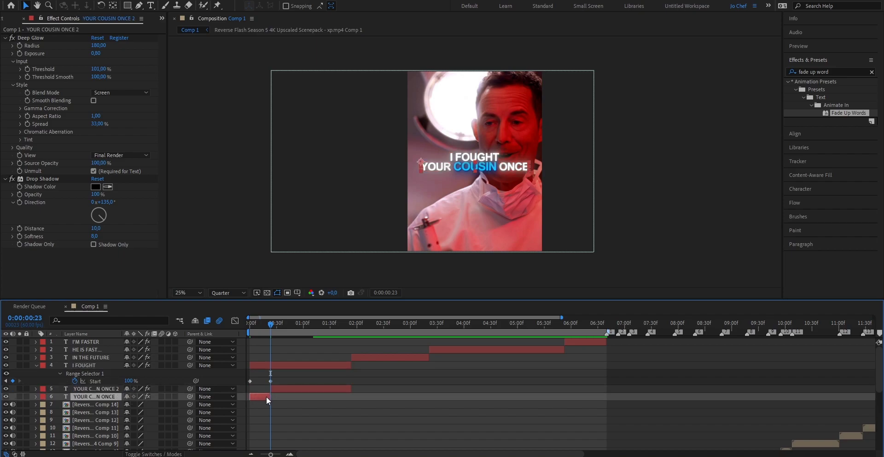
key("Delete")
Scrub through the "I FOUGHT" fade, then apply Fade Up Words to the remaining "YOUR COUSIN ONCE" layer at 0:00:00:23.
left_click(244, 324)
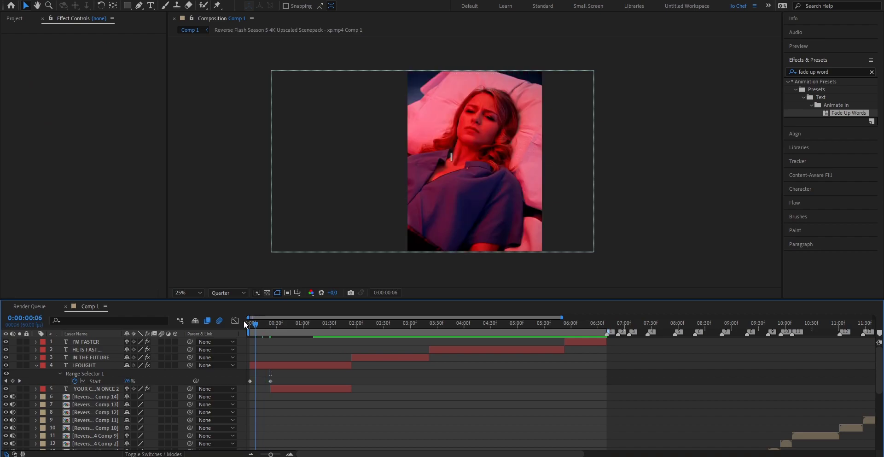
left_click_drag(244, 323, 272, 328)
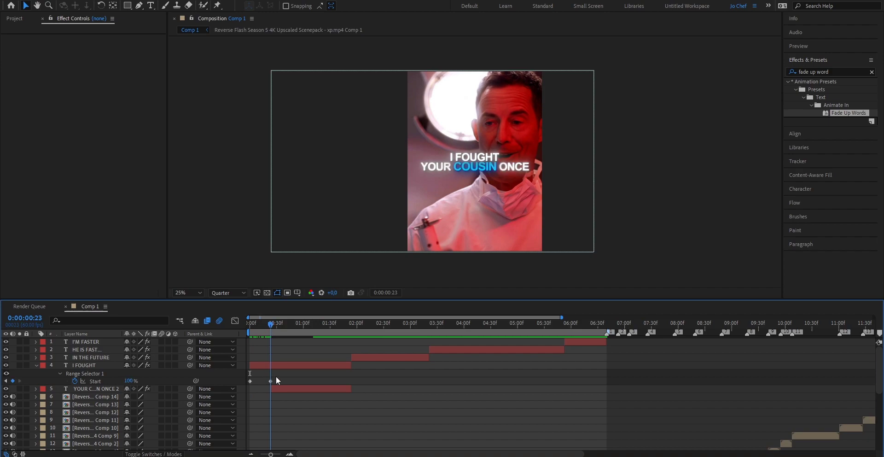
left_click(282, 389)
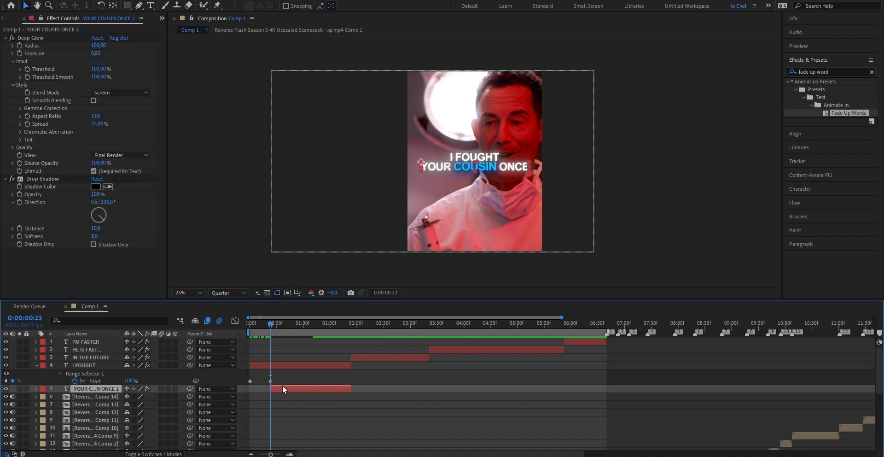
double_click(838, 113)
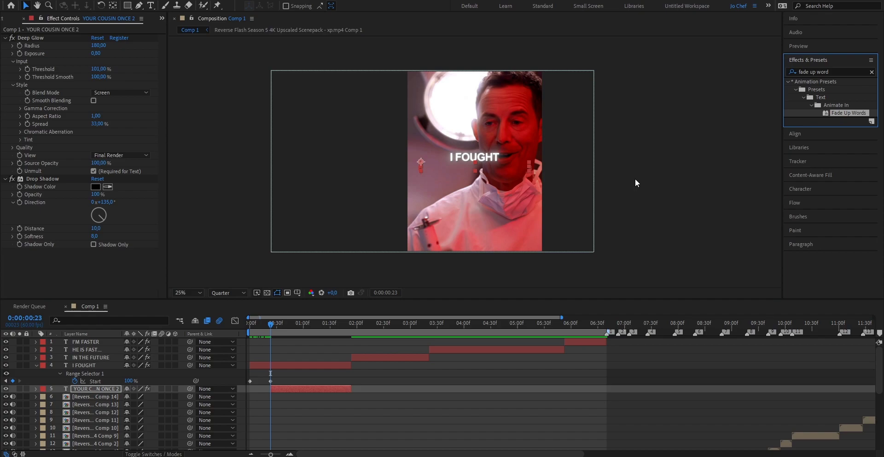
Play the composition from the start to review the animated captions through "I'M FASTER".
left_click(242, 325)
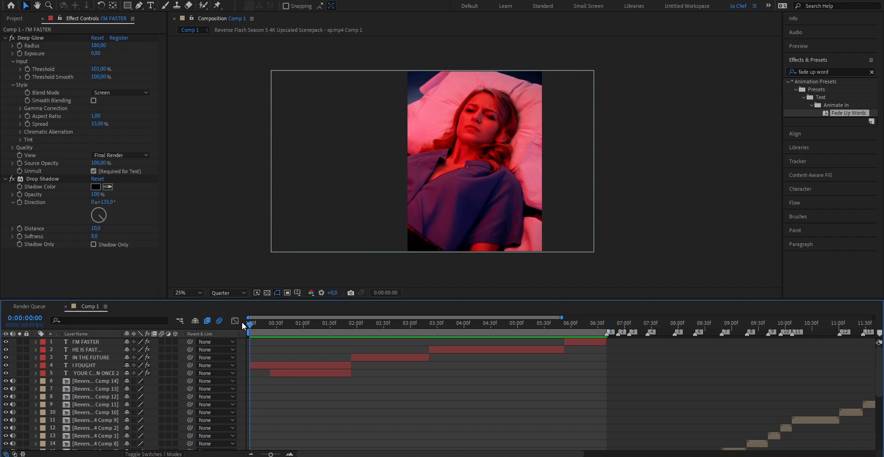
key("space")
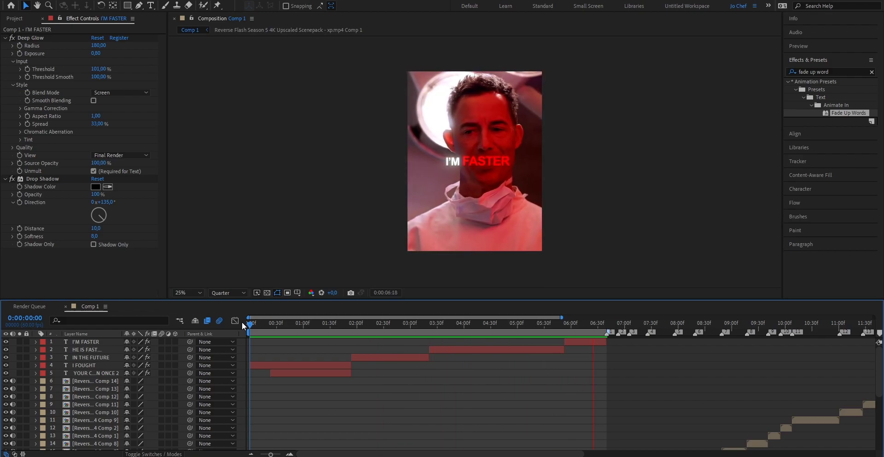
key("space")
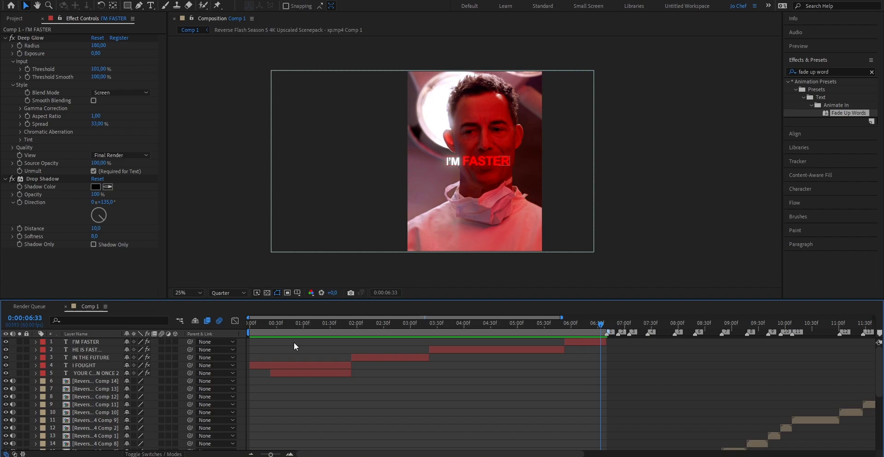
Pre-compose the "I FOUGHT" and "YOUR COUSIN ONCE" layers together as Pre-comp 1, with duration adjusted to the layers' time span.
left_click(294, 364)
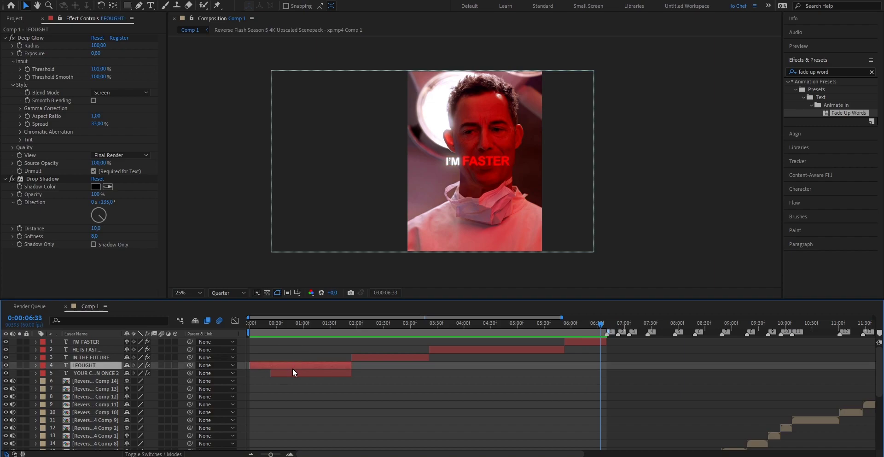
left_click(292, 372, "shift")
left_click(309, 324)
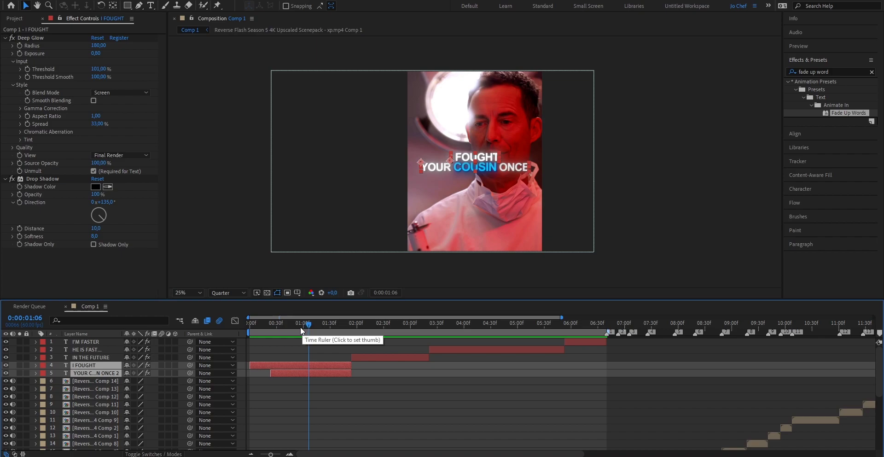
key("ctrl+shift+c")
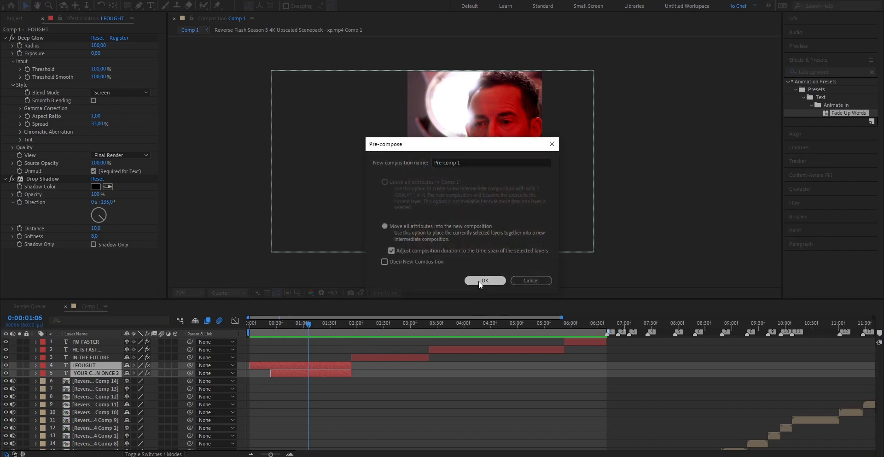
left_click(479, 281)
Pre-compose the "IN THE FUTURE" caption as "IN THE FUTURE Comp 1", moving all attributes into it, and select Pre-comp 1.
key("ctrl+Up")
key("ctrl+shift+c")
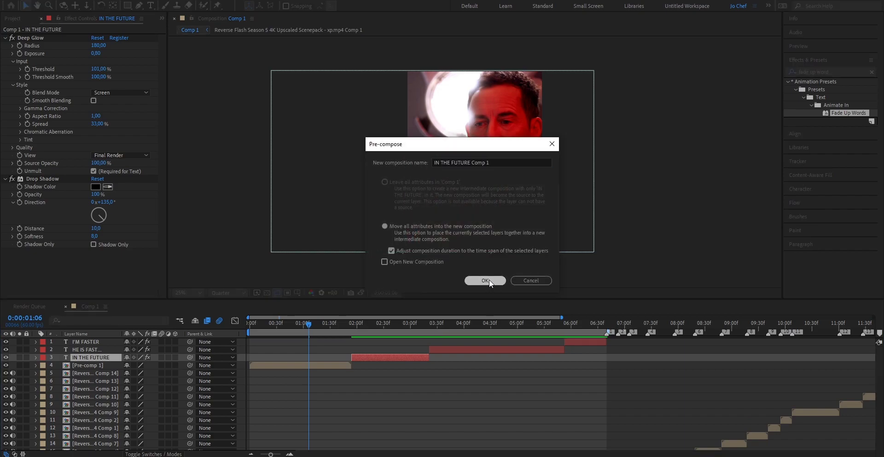
left_click(485, 279)
left_click(360, 365)
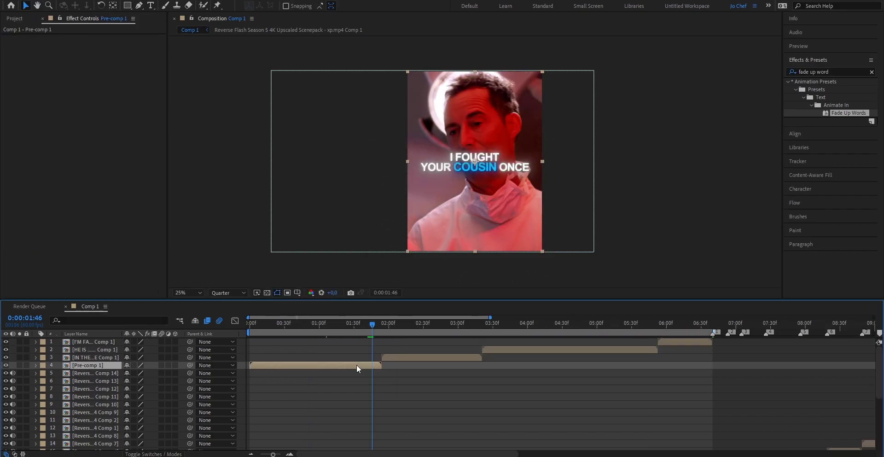
Keyframe Pre-comp 1's Opacity from 100% at 0:00:01:46 to 0% at 0:00:01:54.
key("t")
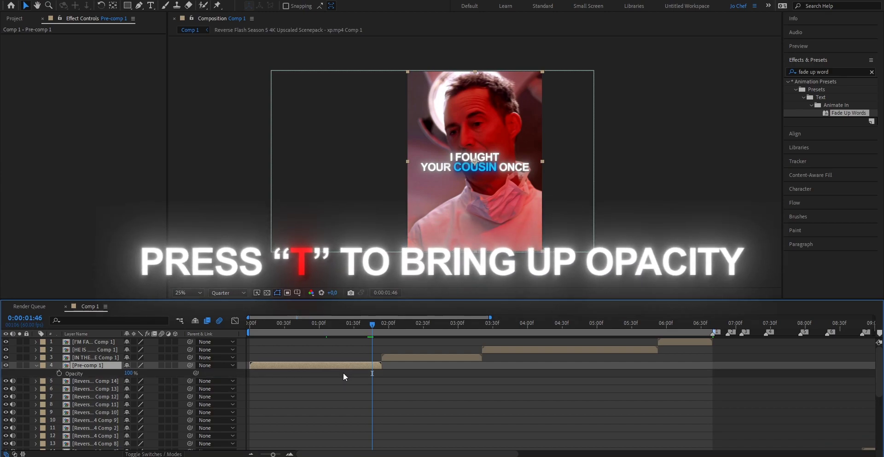
left_click(59, 374)
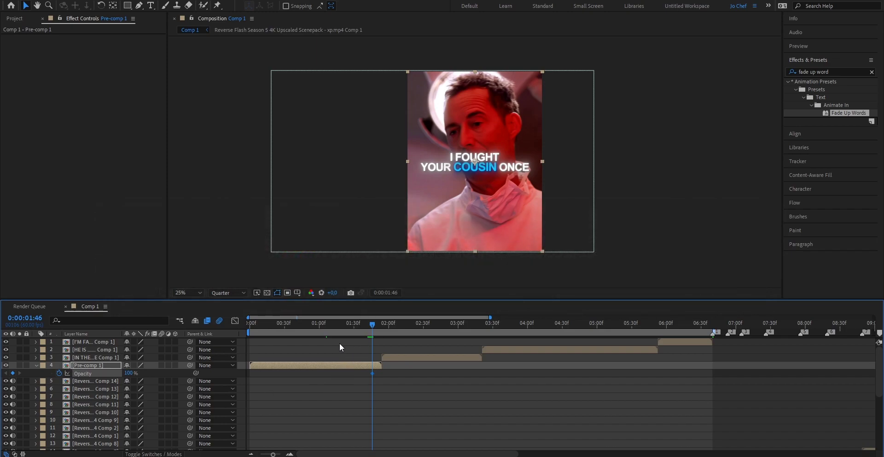
left_click_drag(376, 330, 382, 327)
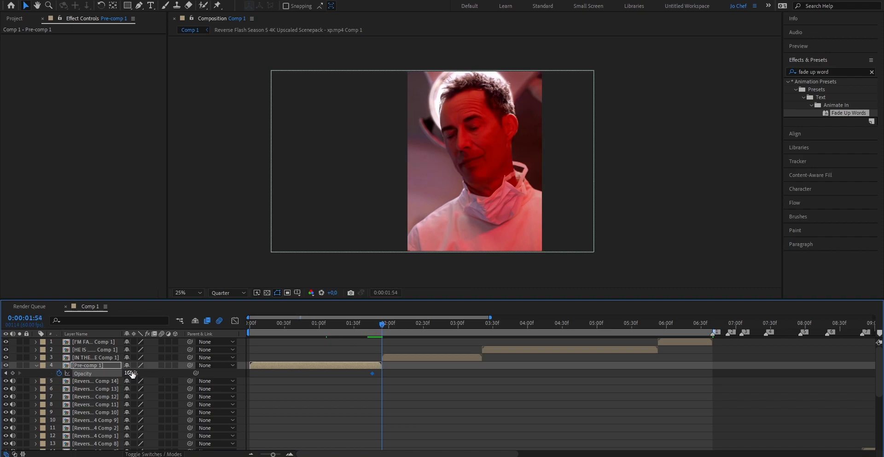
left_click_drag(132, 374, 84, 374)
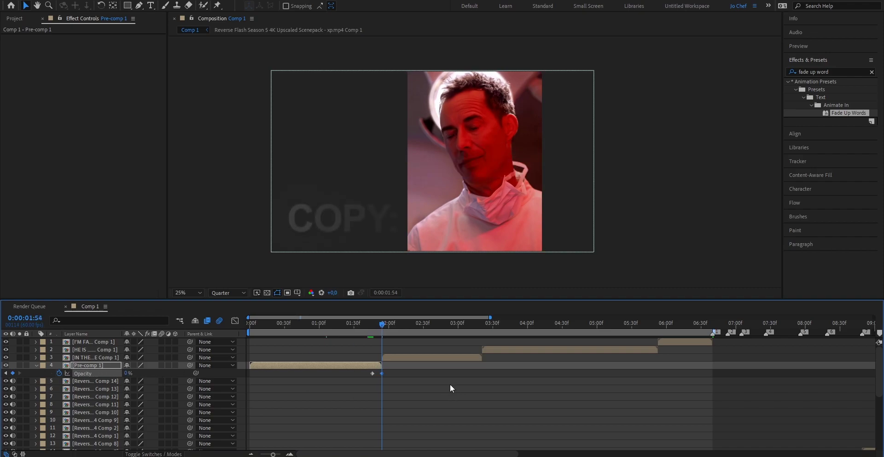
Copy Pre-comp 1's two opacity keyframes and paste them at the ends of the "IN THE FUTURE" and "HE IS ..." captions.
left_click_drag(449, 383, 355, 372)
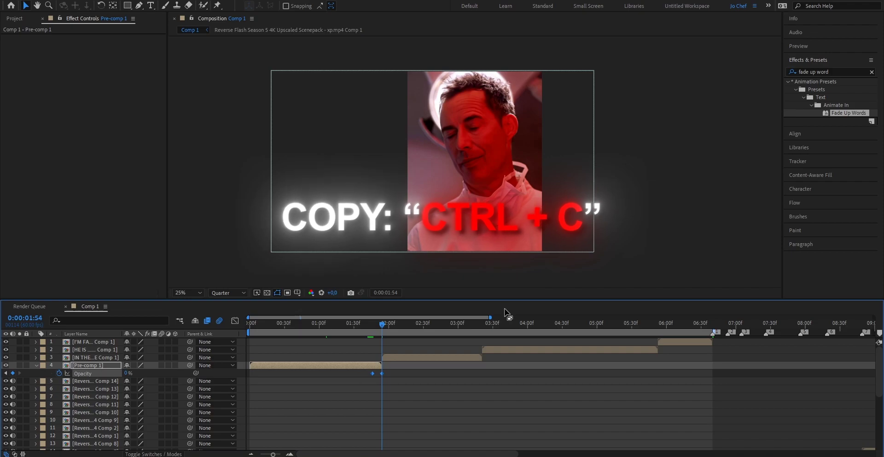
left_click_drag(465, 327, 472, 326)
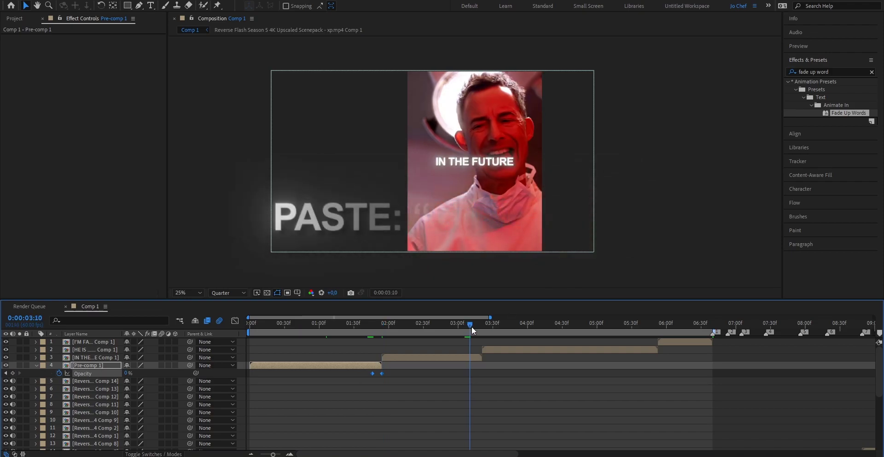
left_click(466, 356)
key("ctrl+v")
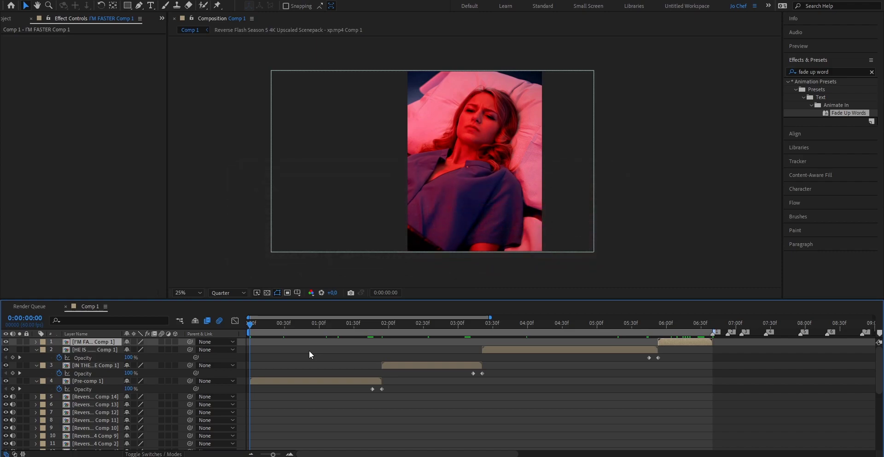
Scrub Pre-comp 1's fade-out to 0:00:01:54, then return to the start and collapse the keyframed properties.
left_click_drag(362, 326, 382, 328)
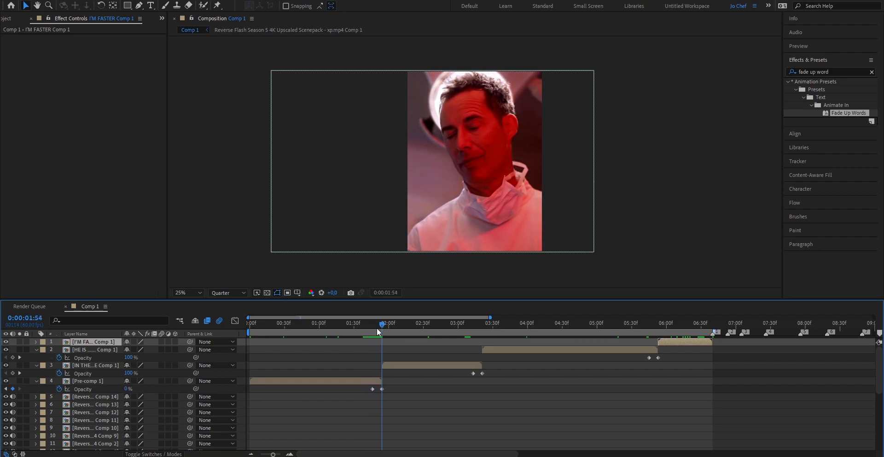
key("Home")
key("u")
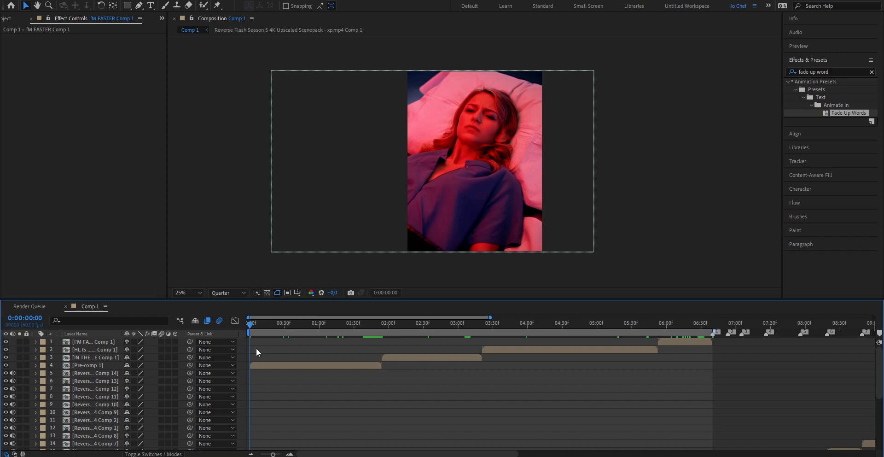
Keyframe Pre-comp 1's Scale from 100% at 0:00:00:00 to 110% at 0:00:01:54, then play the composition to review it.
left_click(265, 367)
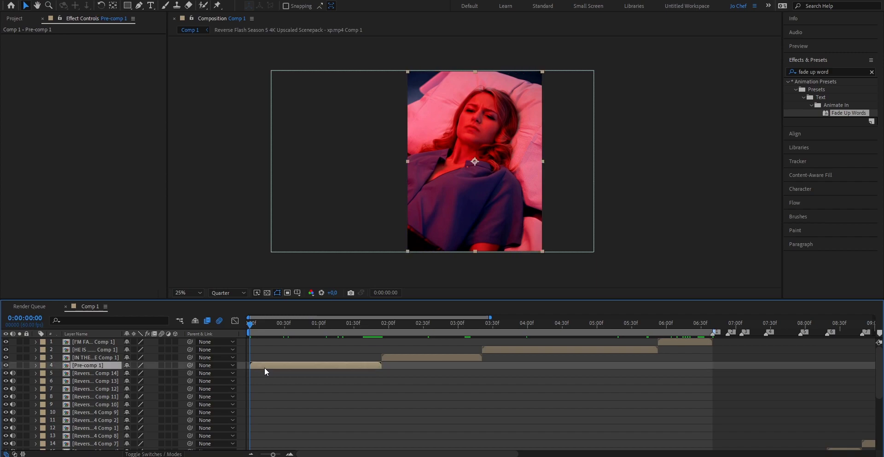
key("s")
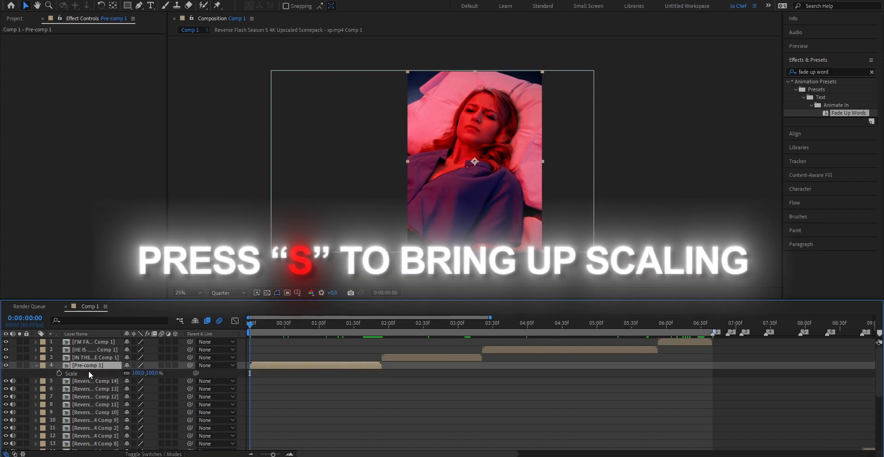
left_click(58, 373)
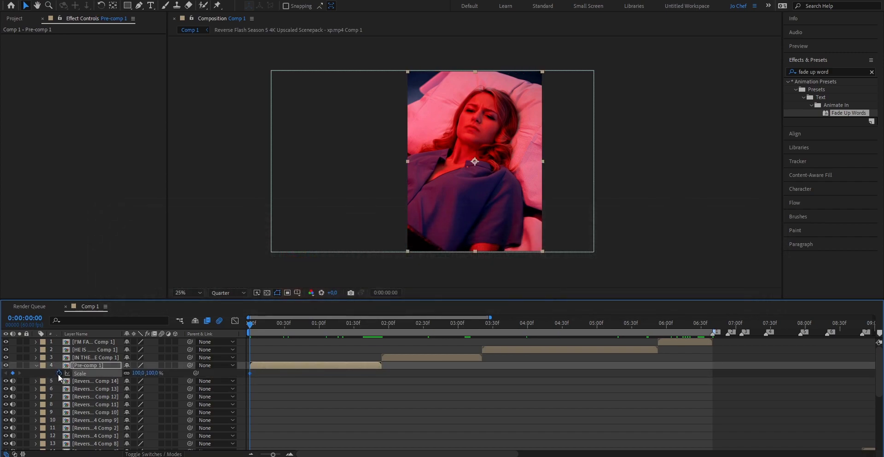
left_click(127, 373)
left_click(383, 327)
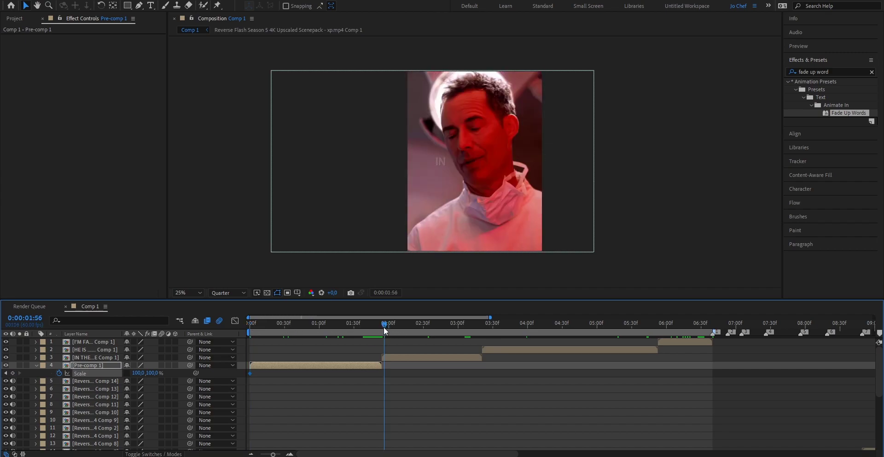
left_click_drag(382, 327, 382, 327)
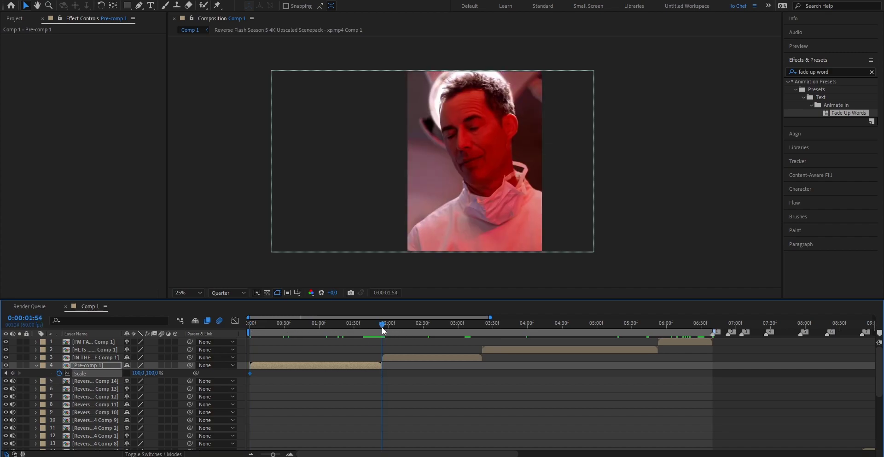
left_click(139, 373)
type("110")
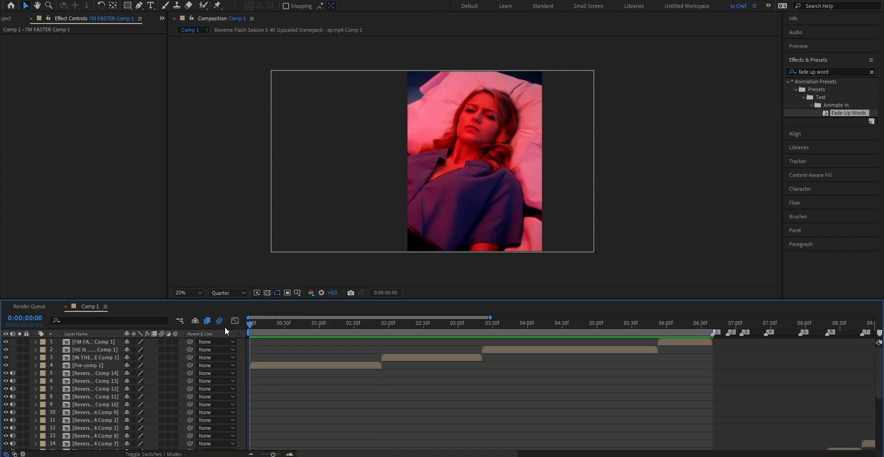
key("space")
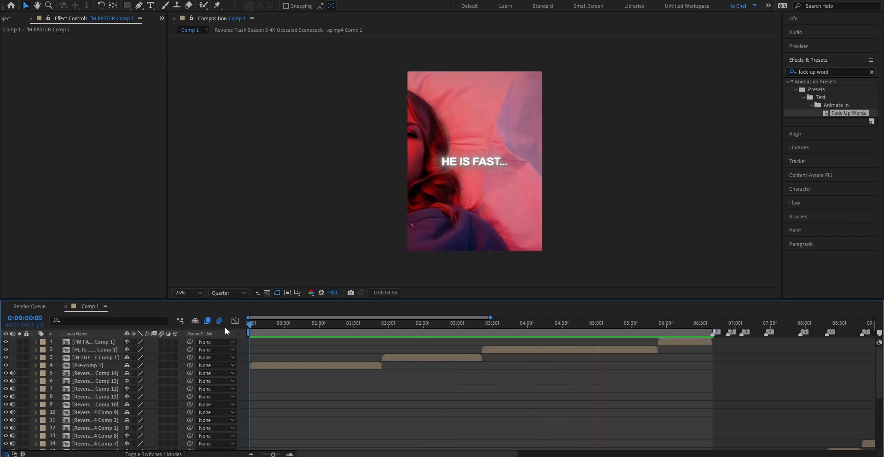
key("space")
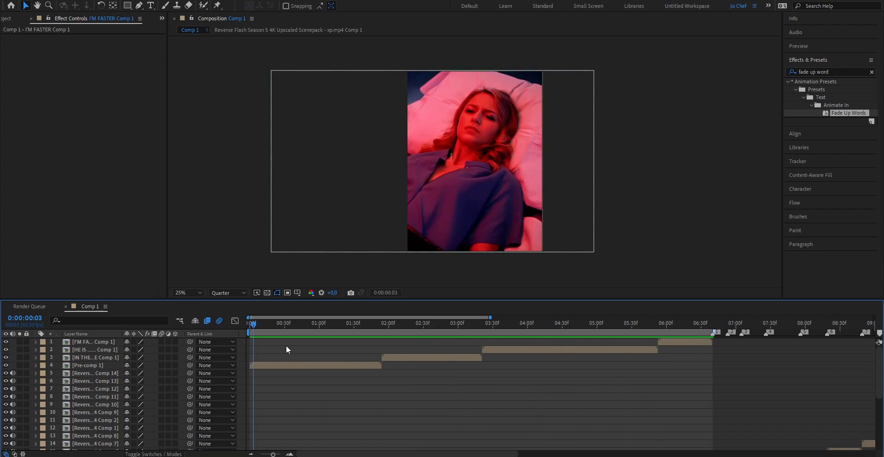
Shift the long Reverse Flash clip on layer 25, under the "I FOUGHT" caption, horizontally to Position -28, 780.
scroll(286, 350, "down", 5)
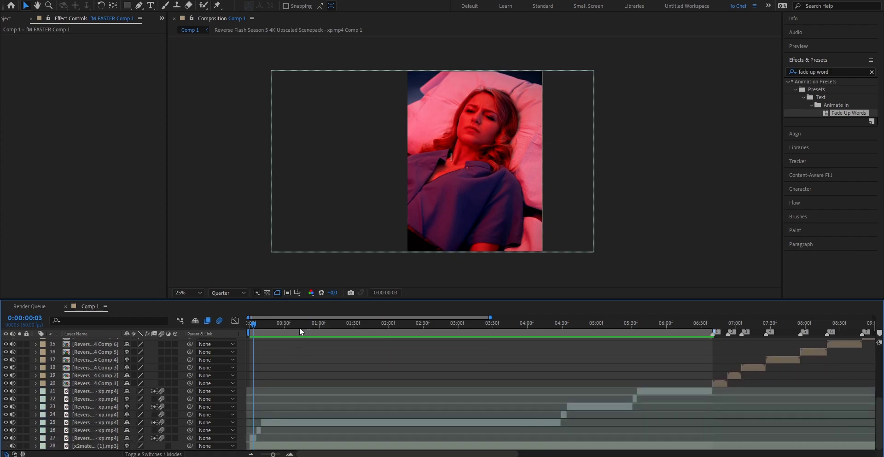
left_click(300, 328)
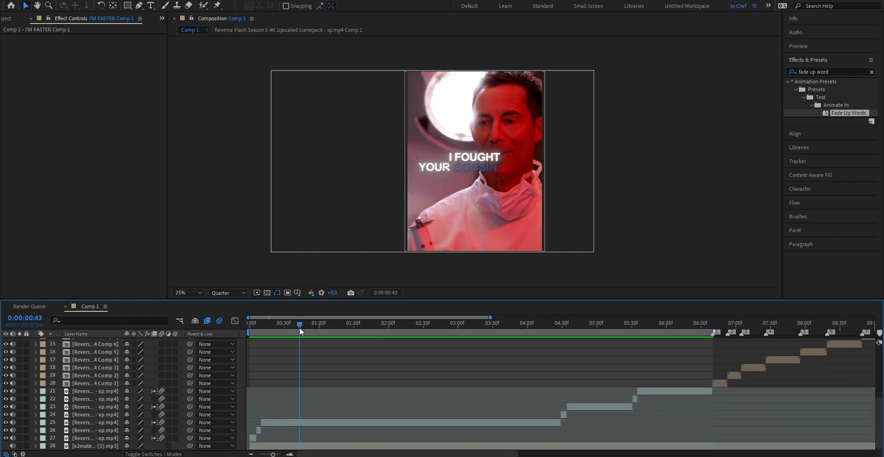
left_click(347, 422)
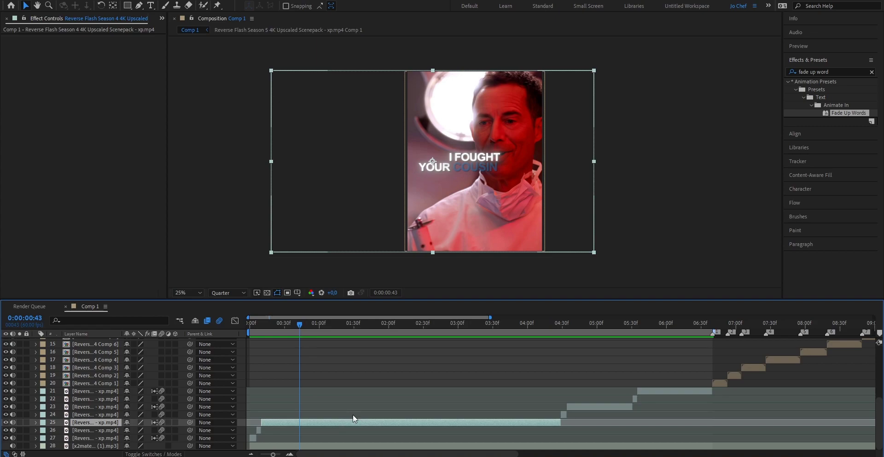
key("p")
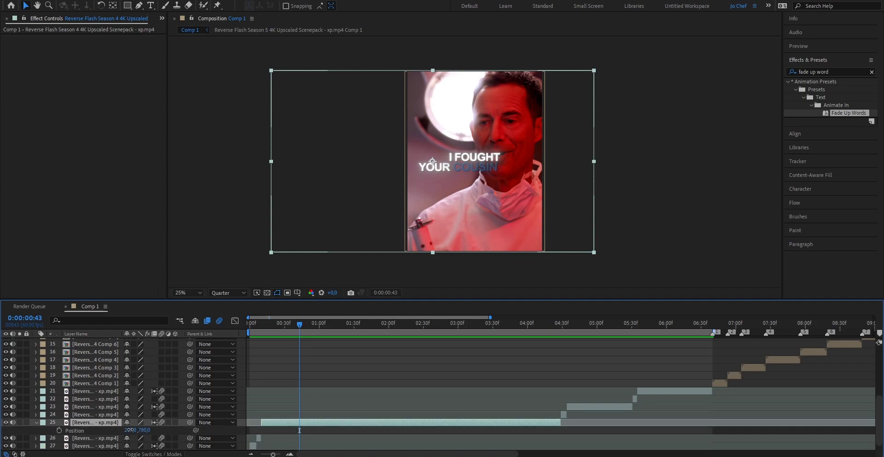
left_click_drag(130, 429, 22, 427)
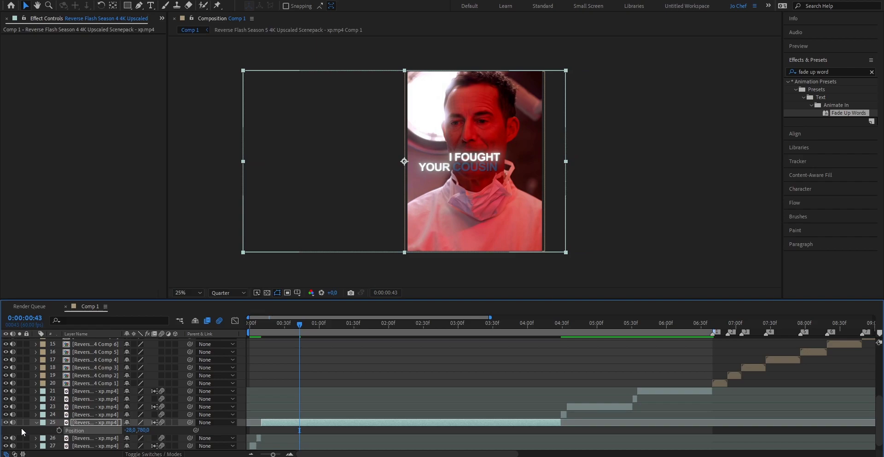
Go to 0:00:04:50 and increase the horizontal Position of the layer 23 clip beneath the "HE IS FAST..." caption.
left_click(584, 323)
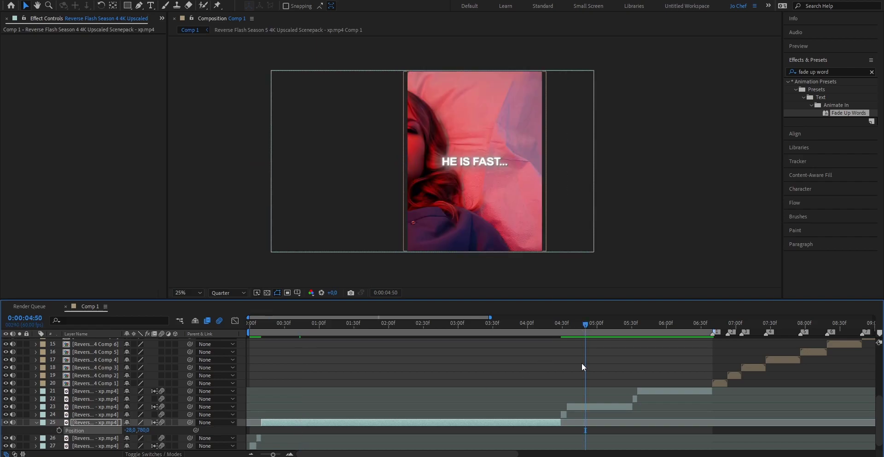
left_click(582, 408)
key("p")
left_click_drag(129, 414, 213, 414)
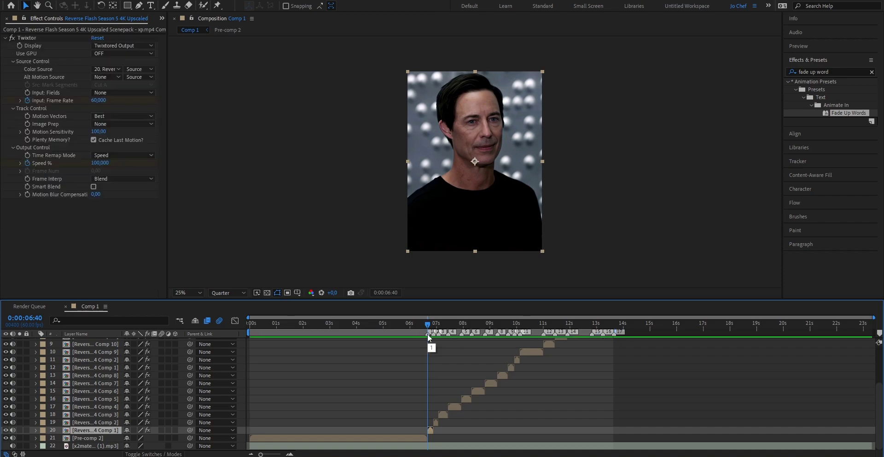
Play the beat-synced clips from 0:00:06:40, then replay the whole composition from 0:00:00:00.
key("space")
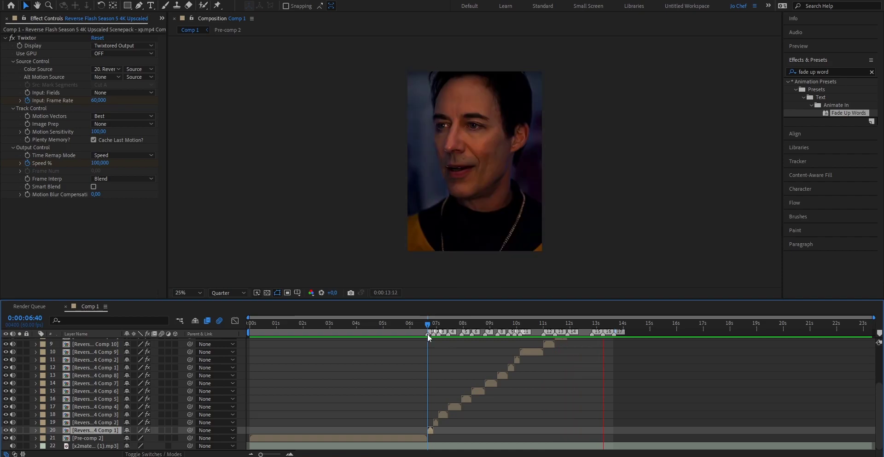
key("space")
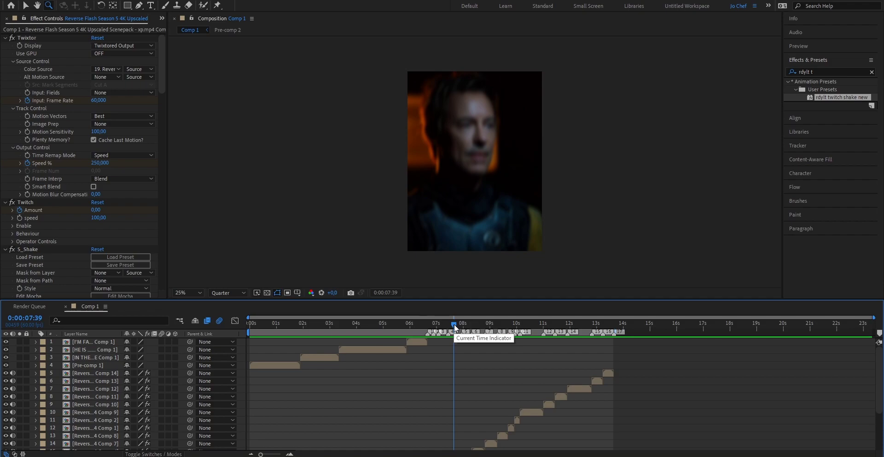
left_click_drag(454, 324, 242, 341)
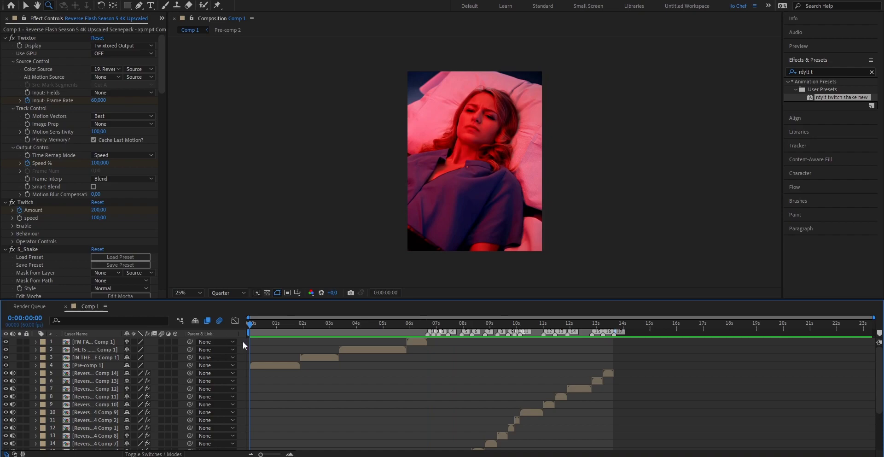
key("space")
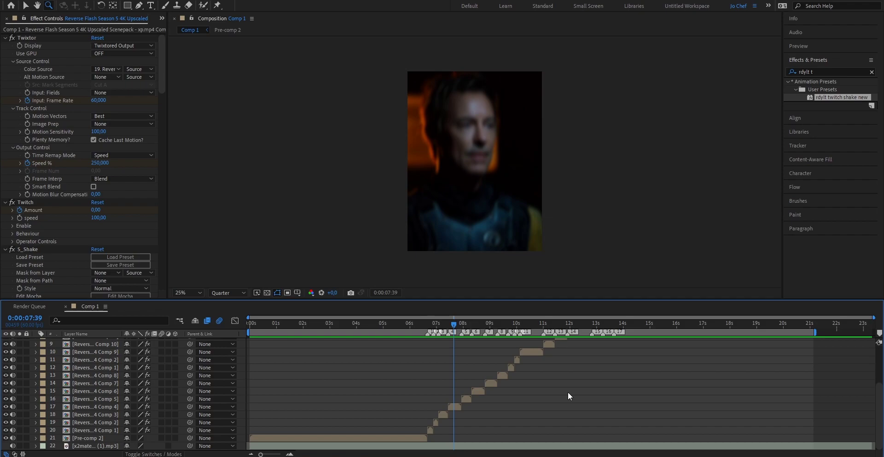
Pre-compose the beat-synced clip comps on layers 5 to 20 as Pre-comp 3, with duration adjusted to the selected layers' time span.
scroll(436, 428, "up", 4)
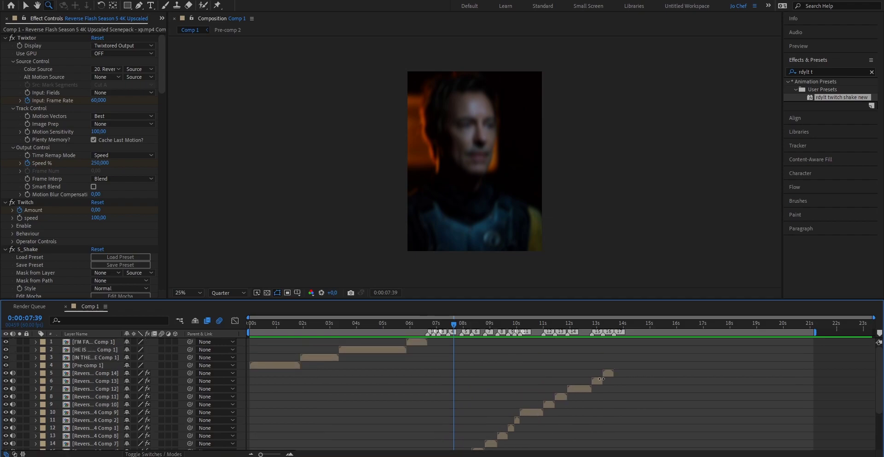
left_click(602, 372)
scroll(595, 371, "down", 3)
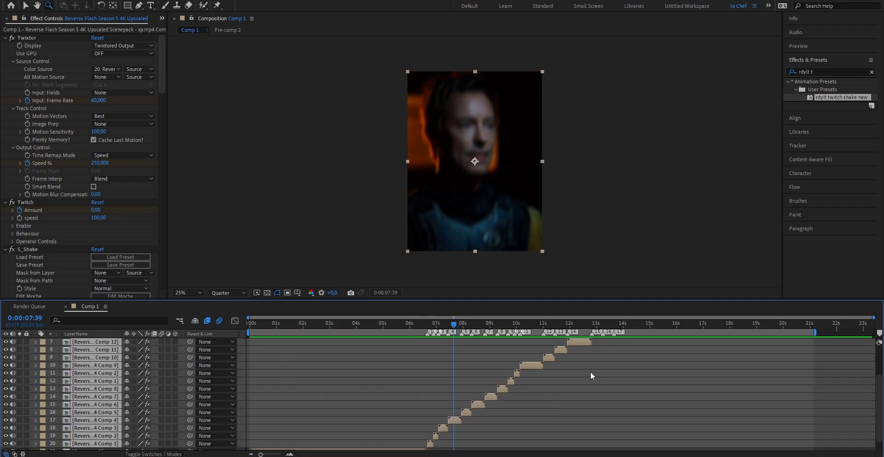
scroll(402, 427, "up", 3)
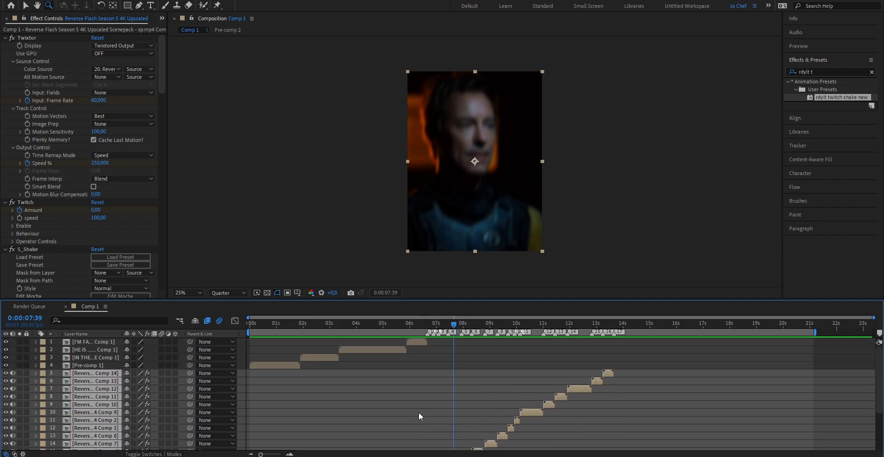
scroll(419, 412, "down", 3)
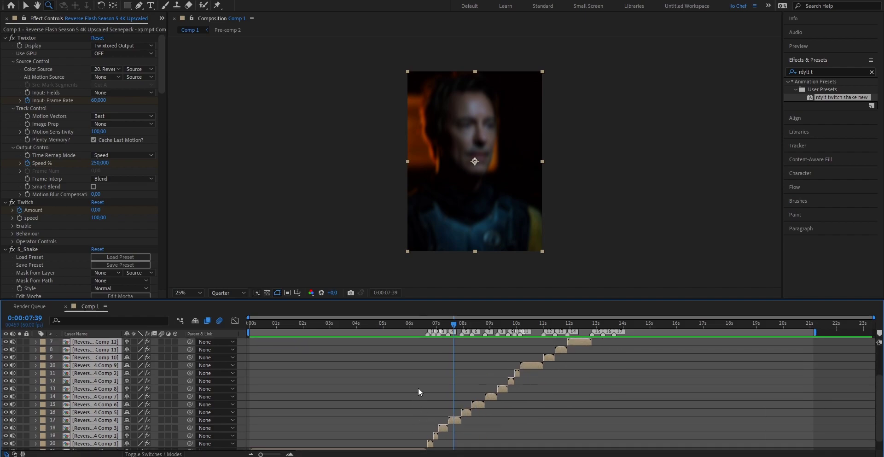
key("ctrl+shift+c")
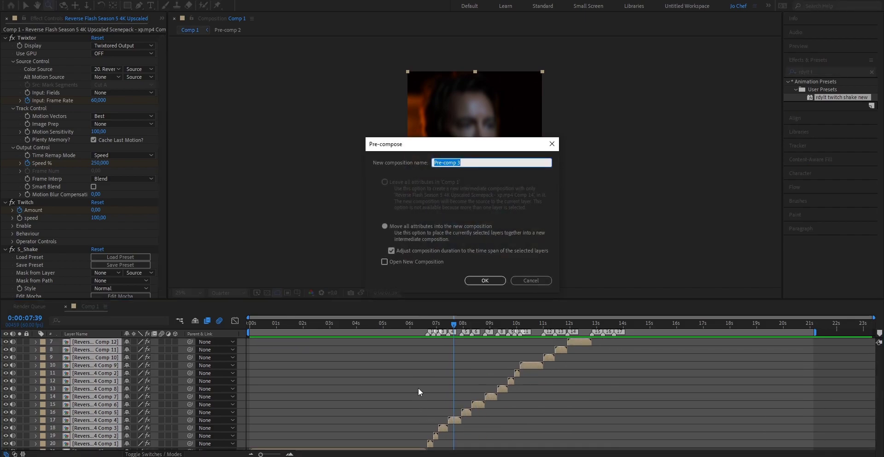
left_click(485, 279)
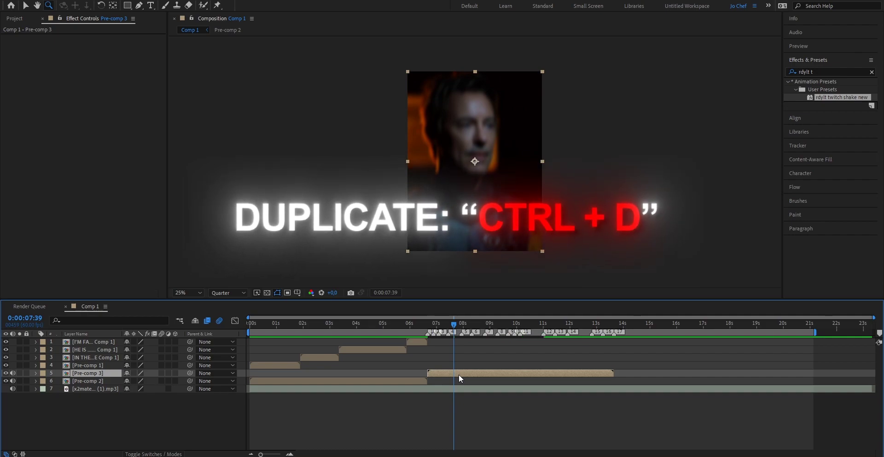
Duplicate Pre-comp 3 and place the copy directly after the original, starting exactly at 0:00:13:39.
key("ctrl+d")
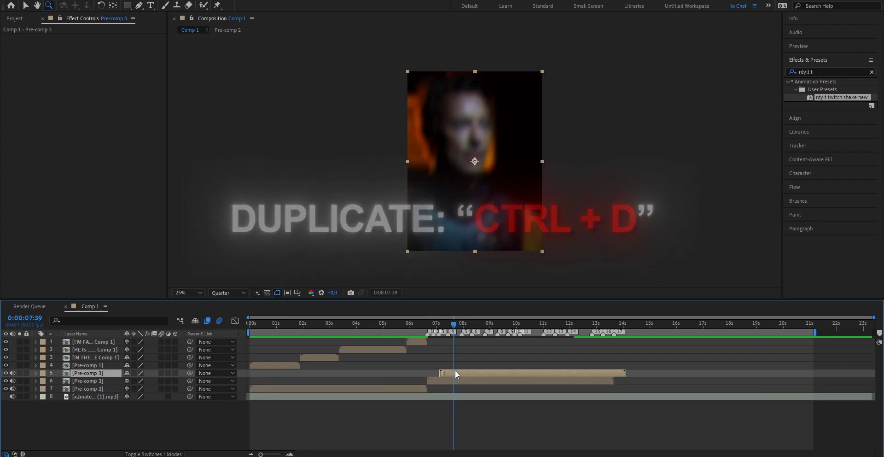
left_click_drag(455, 370, 616, 371)
left_click(615, 322)
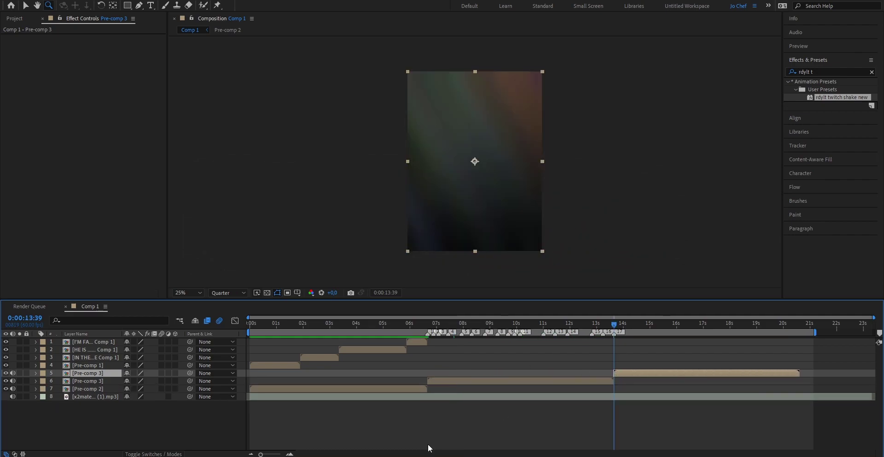
left_click_drag(261, 454, 281, 453)
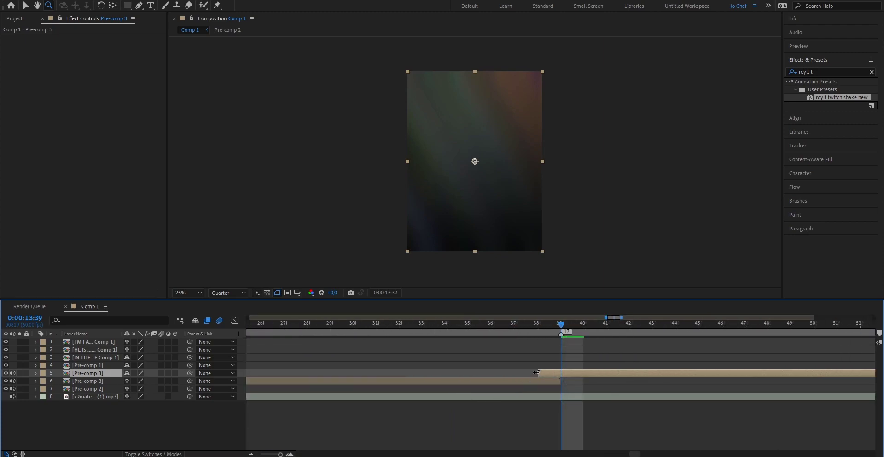
left_click_drag(556, 373, 560, 373)
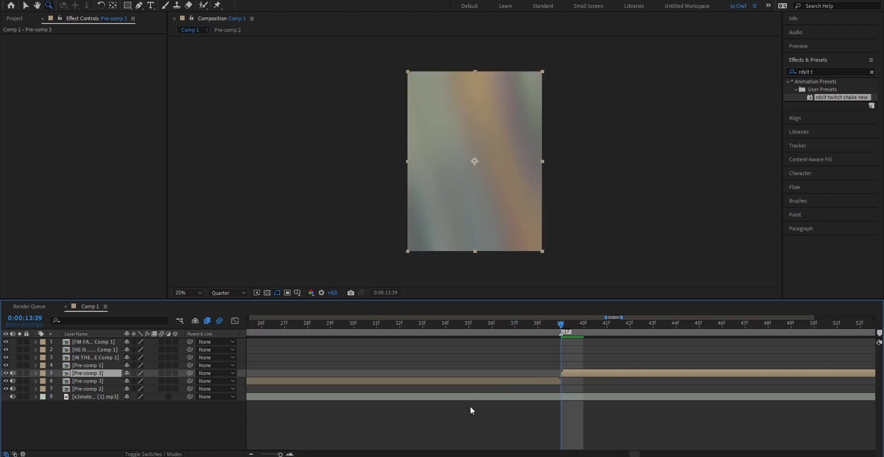
left_click_drag(280, 454, 253, 451)
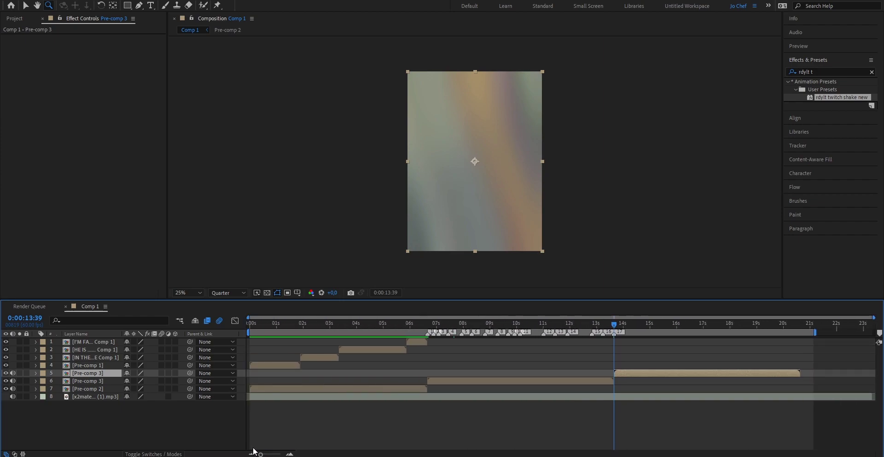
Extend the work area end to about 0:00:21:30 and add an Audio Levels keyframe to the music layer at 0:00:20:37.
left_click_drag(816, 331, 824, 332)
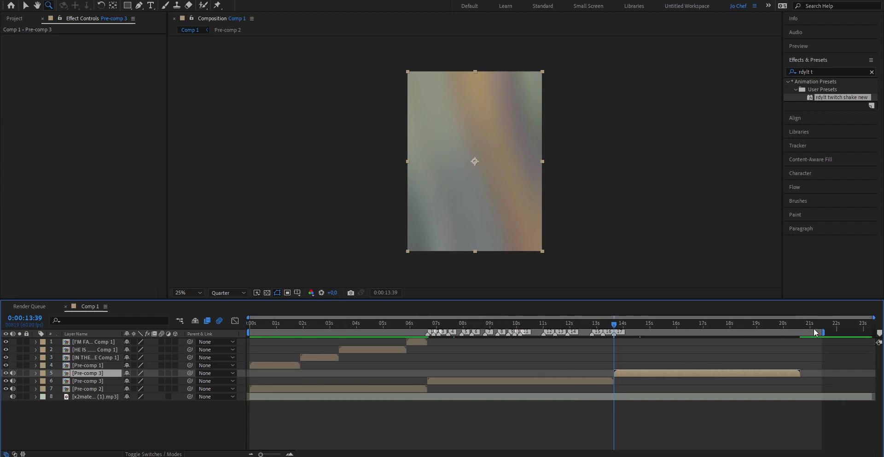
left_click(789, 324)
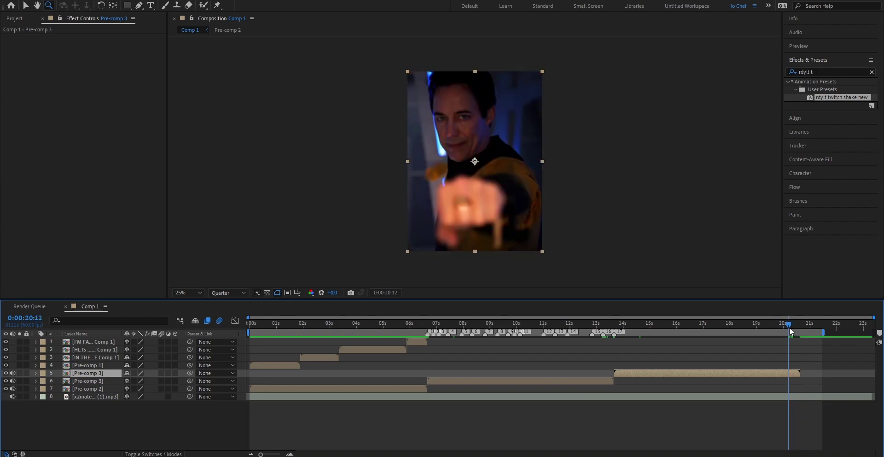
key("space")
mouse_move(789, 327)
left_mouse_down()
mouse_move(809, 322)
mouse_move(800, 325)
left_mouse_up()
key("Page_Up")
key("Page_Up")
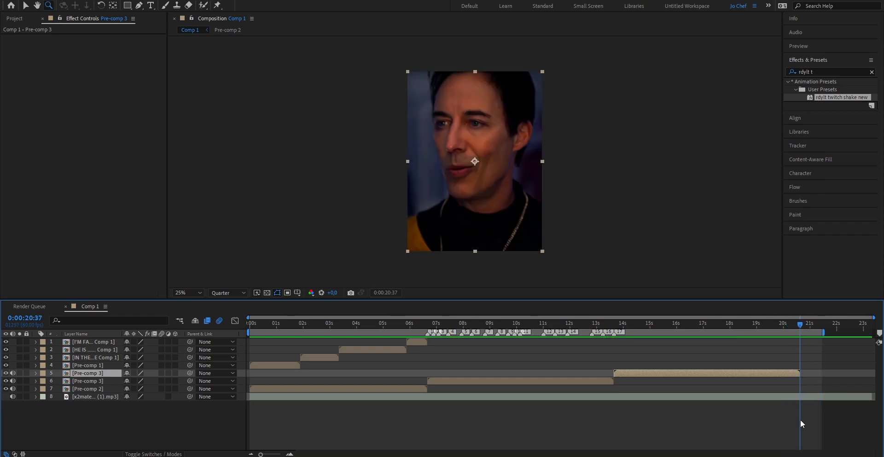
left_click(803, 397)
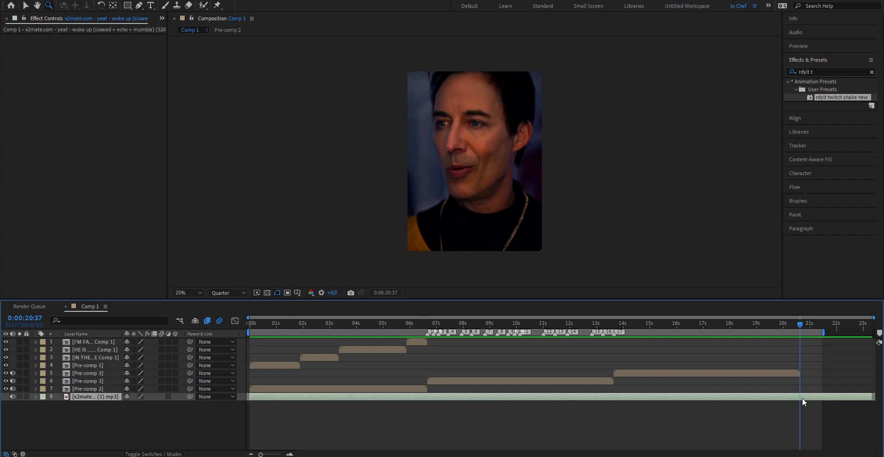
key("l")
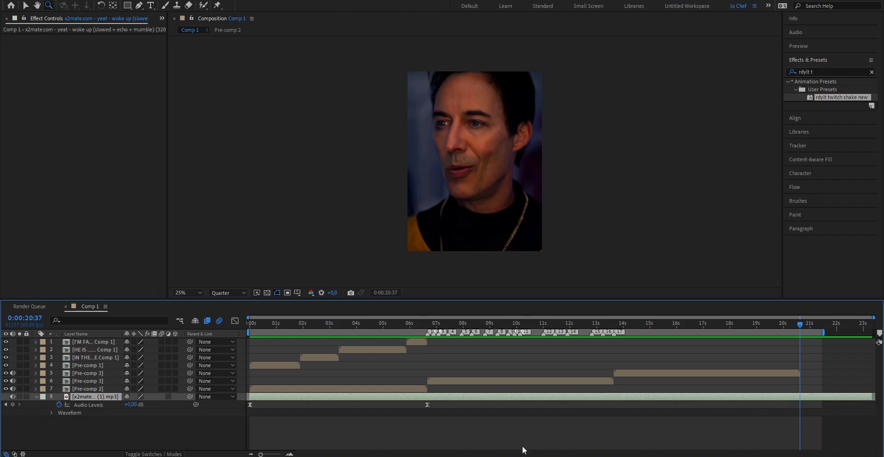
left_click(13, 404)
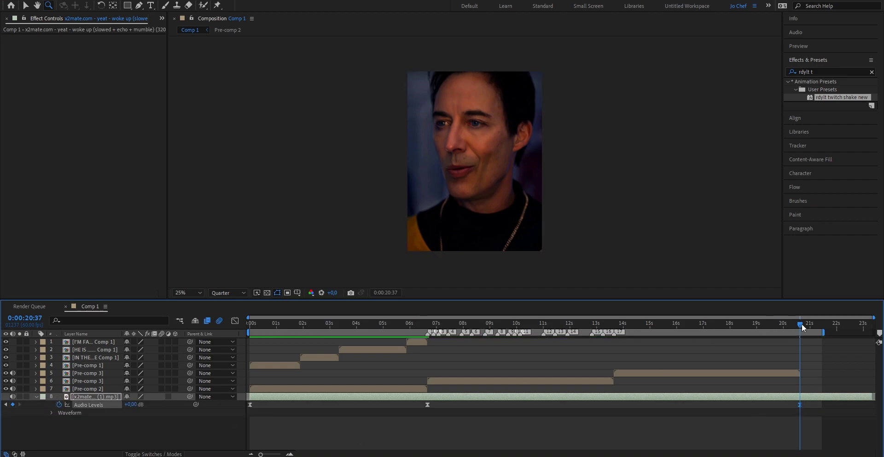
Fade out the music by setting its Audio Levels to -45 dB at 0:00:21:25.
mouse_move(818, 325)
left_mouse_down()
mouse_move(800, 330)
mouse_move(821, 324)
left_mouse_up()
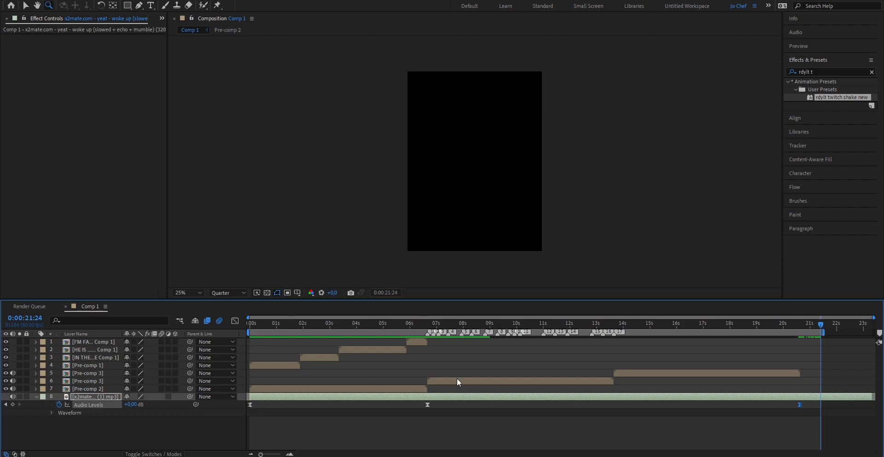
left_click(271, 453)
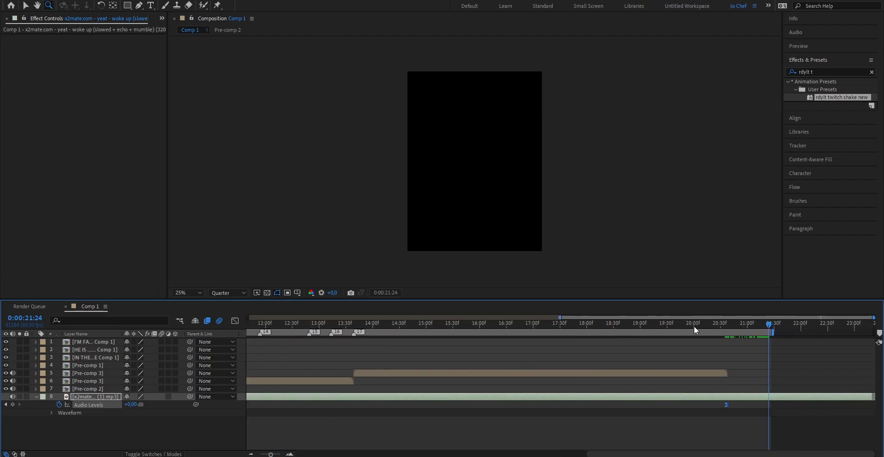
left_click_drag(728, 324, 770, 322)
left_click(131, 404)
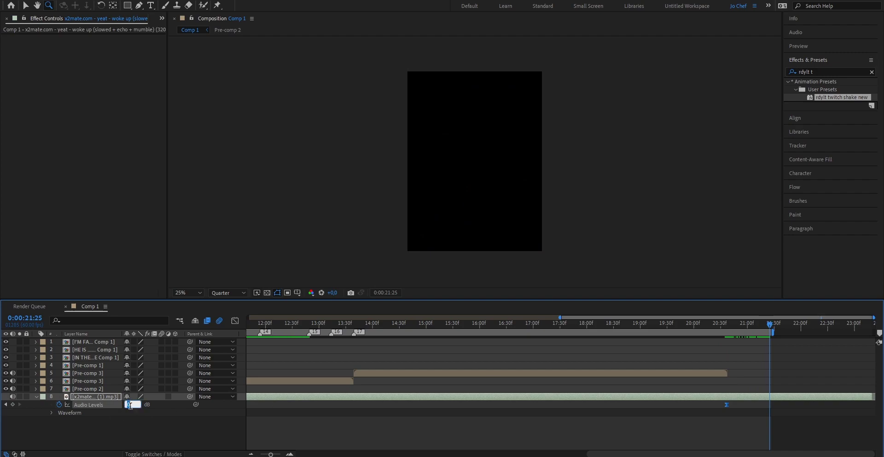
type("-45")
key("Return")
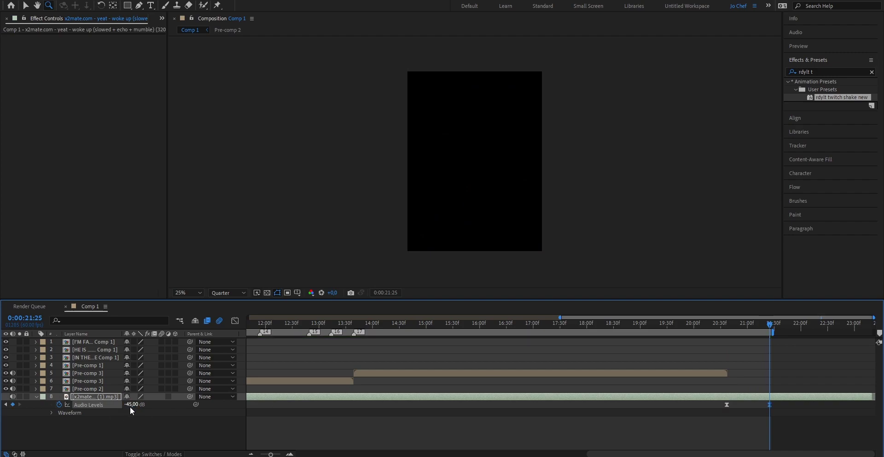
left_click_drag(770, 325, 701, 333)
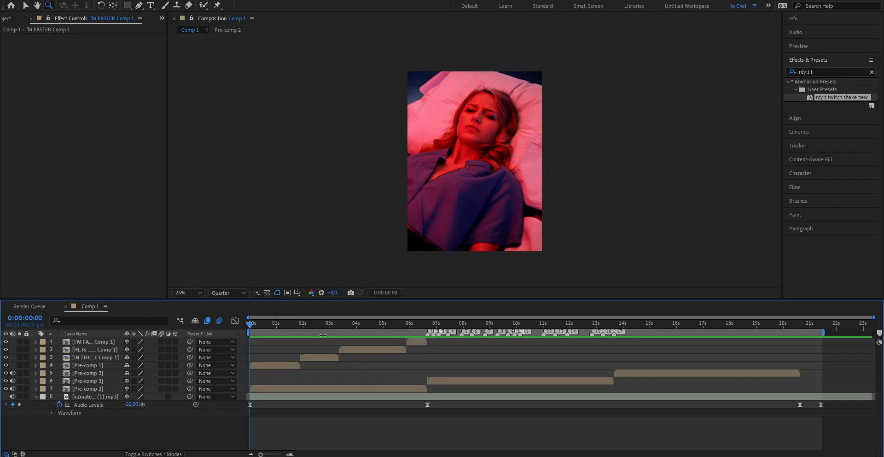
Pre-compose all caption and clip layers 1 to 7 above the music as Pre-comp 4.
left_click(307, 327)
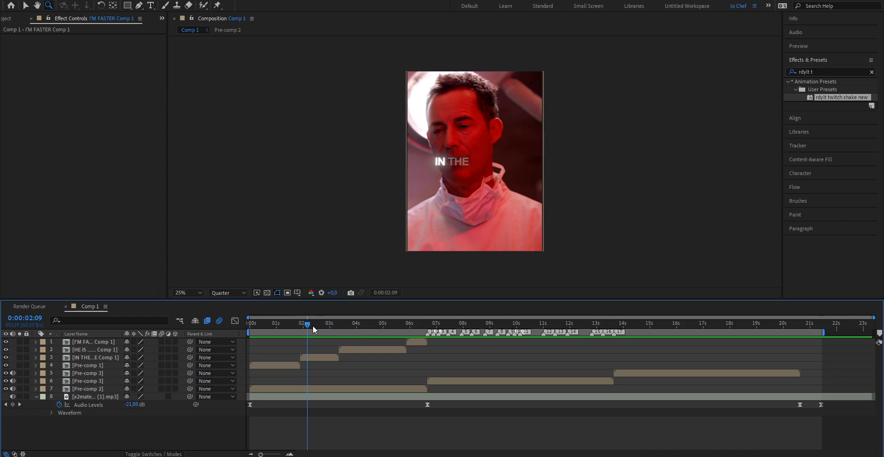
left_click(424, 343)
left_click(389, 387, "shift")
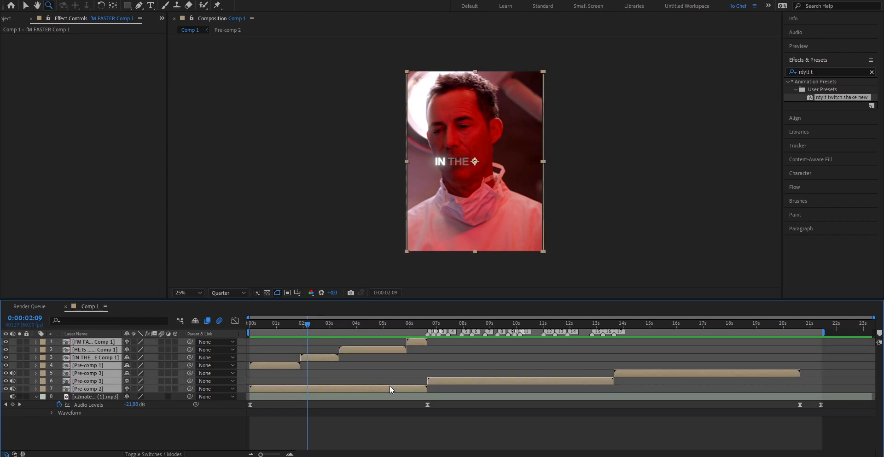
key("ctrl+shift+c")
left_click(484, 281)
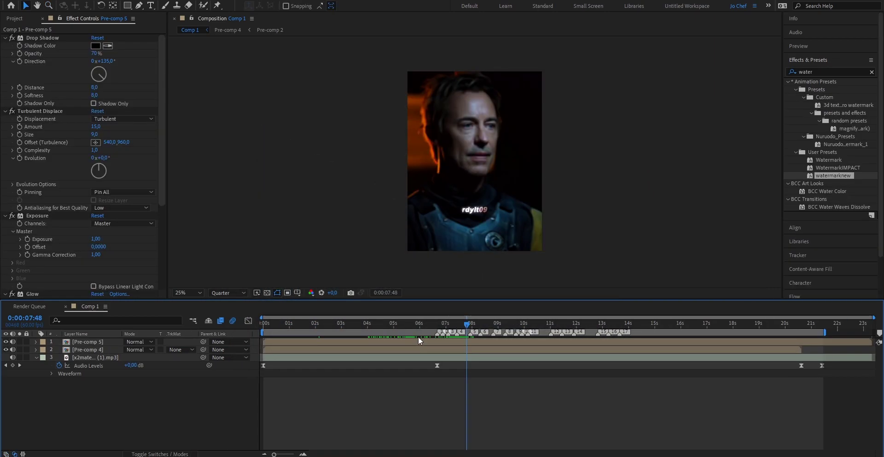
Open Pre-comp 4 and add two adjustment layers above the "I'M FASTER" caption comp.
left_click(420, 348)
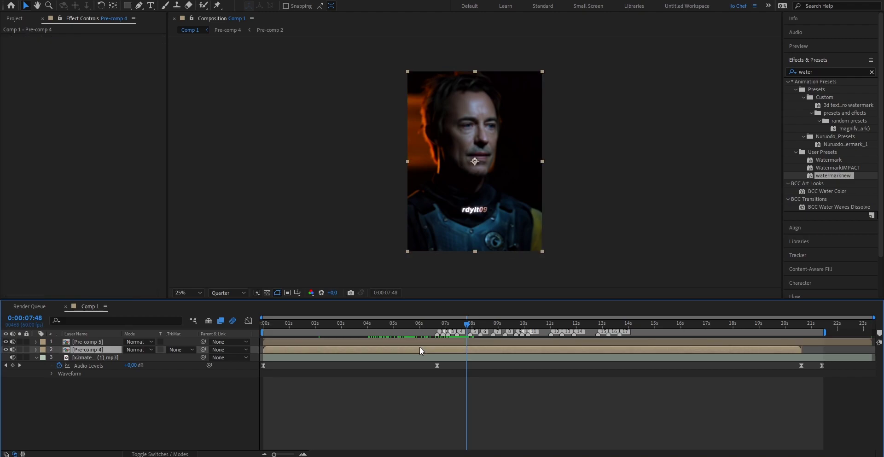
double_click(419, 347)
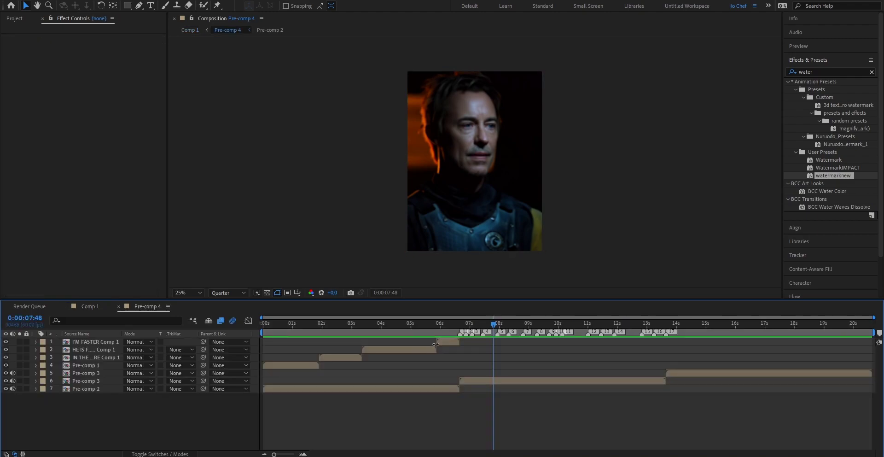
left_click(438, 343)
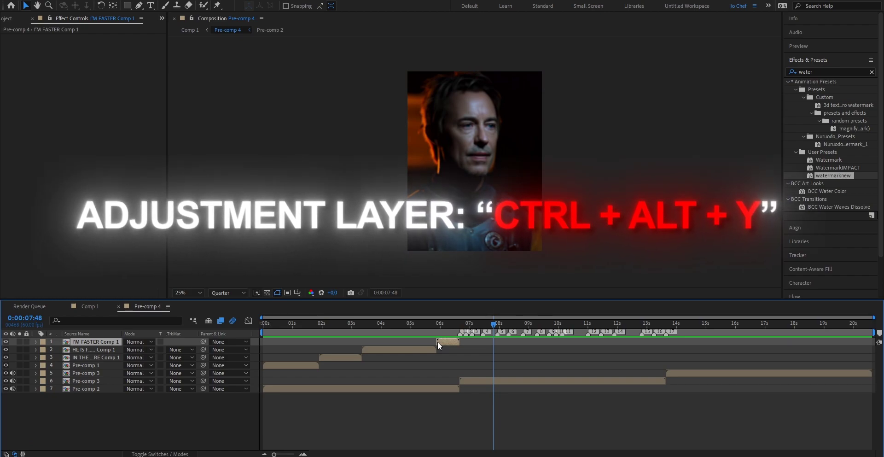
key("ctrl+alt+y")
key("ctrl+alt+y")
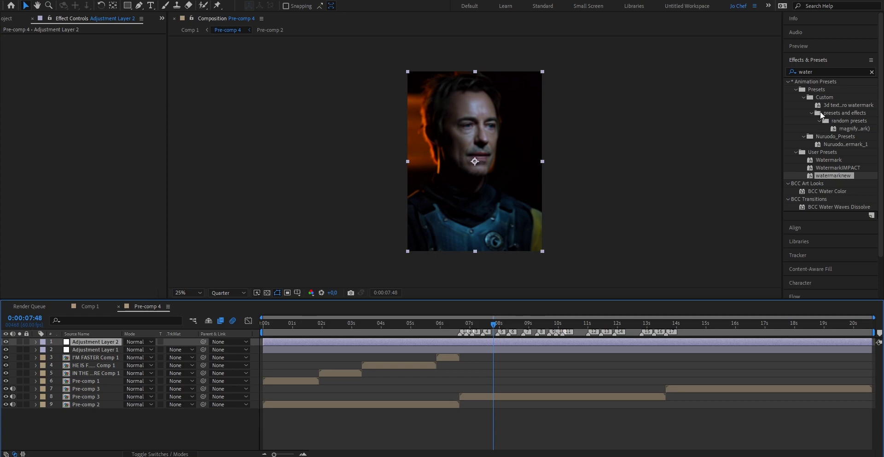
Find the Sapphire S_Shake effect and apply it to Adjustment Layer 1.
left_click(811, 72)
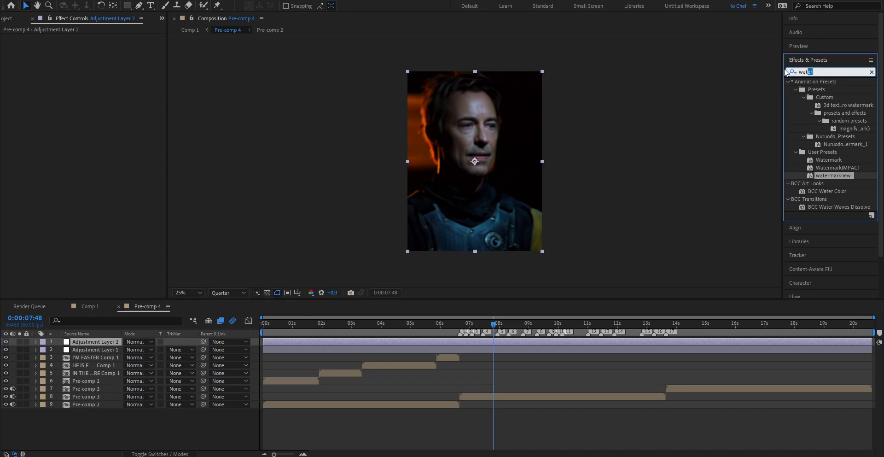
type("s_")
left_click(793, 72)
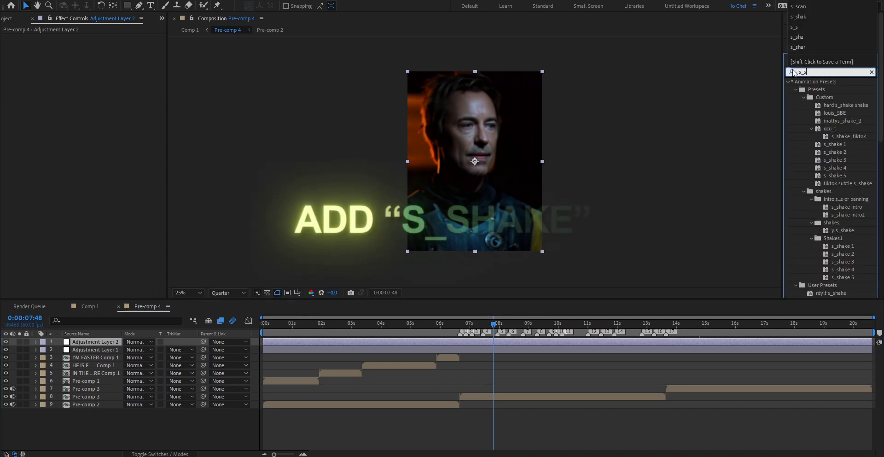
type("hake")
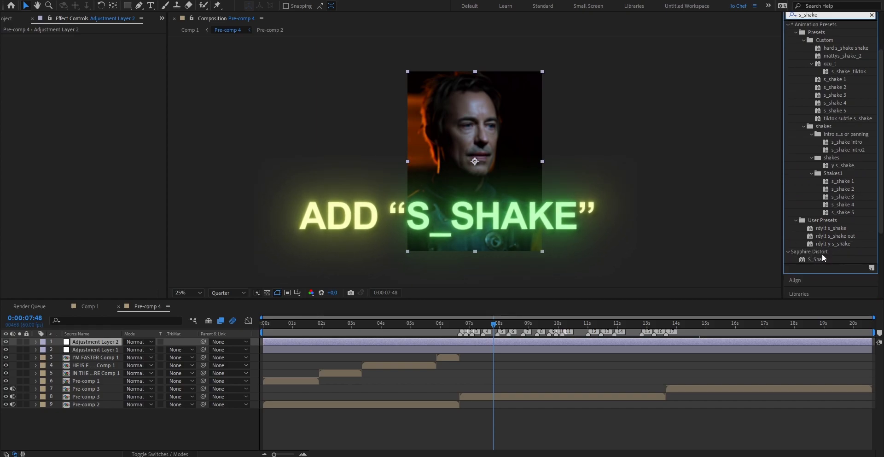
left_click_drag(819, 259, 560, 350)
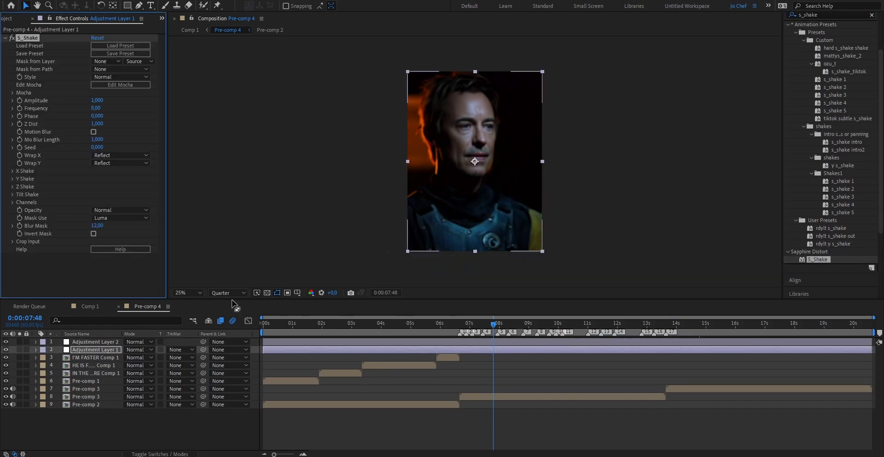
Set S_Shake on Adjustment Layer 1 to Amplitude 0,2 and Frequency 3,2, and enable its Motion Blur.
left_click(97, 100)
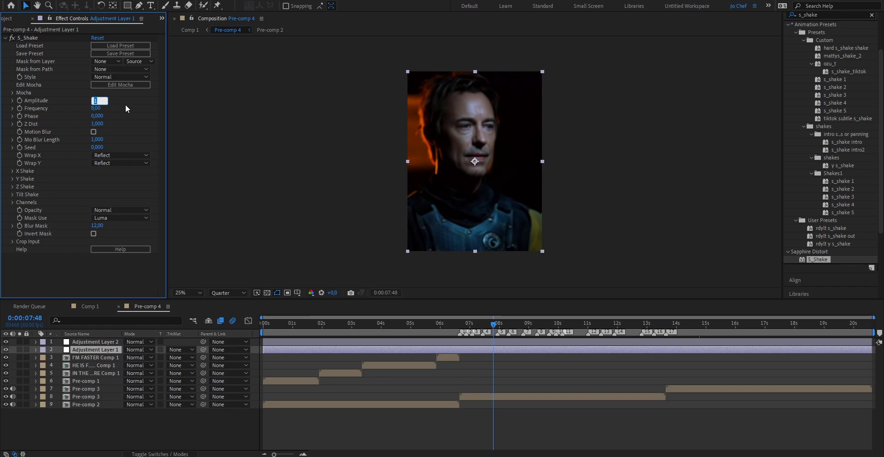
type("0,2")
key("Return")
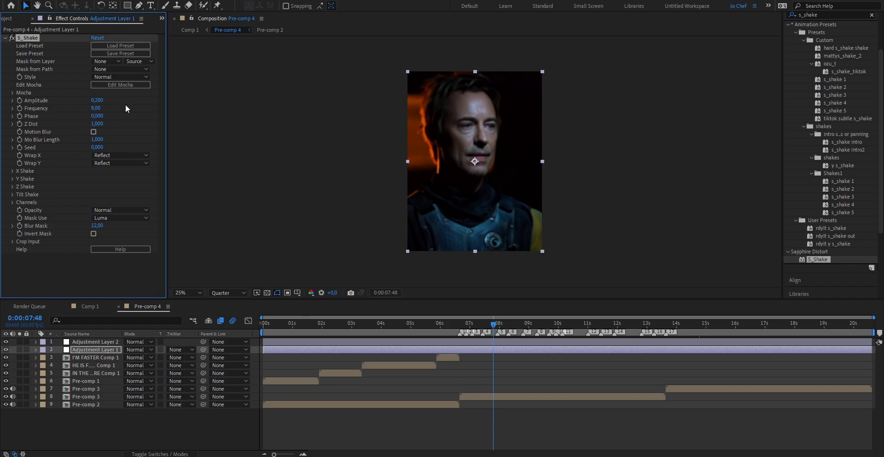
left_click(96, 108)
type("3,2")
key("Return")
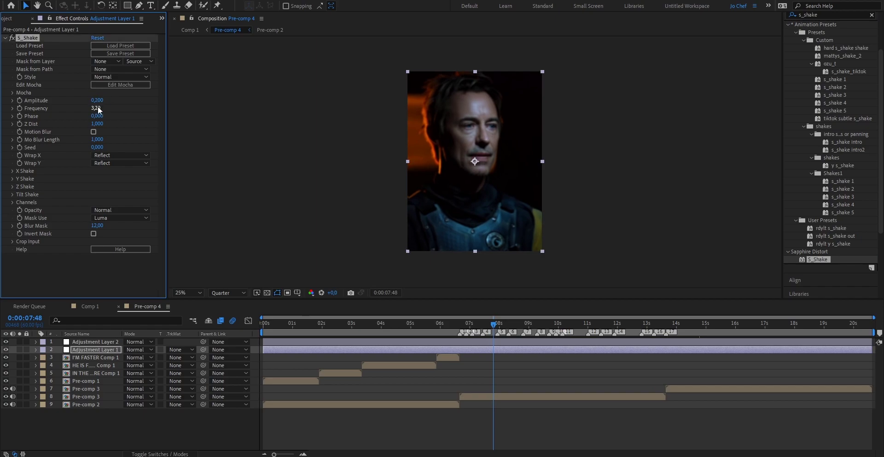
left_click(93, 132)
left_click(476, 337)
left_click(476, 342)
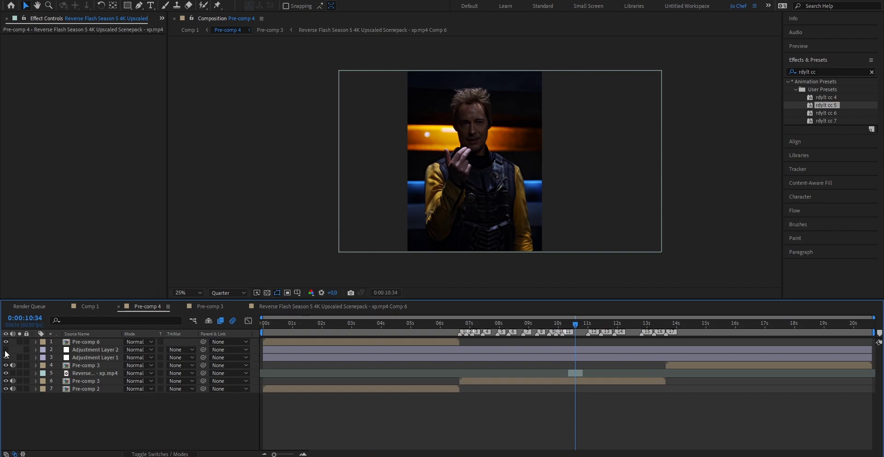
Turn on the visibility of both adjustment layers in Pre-comp 4, then return to Comp 1.
left_click_drag(5, 349, 6, 357)
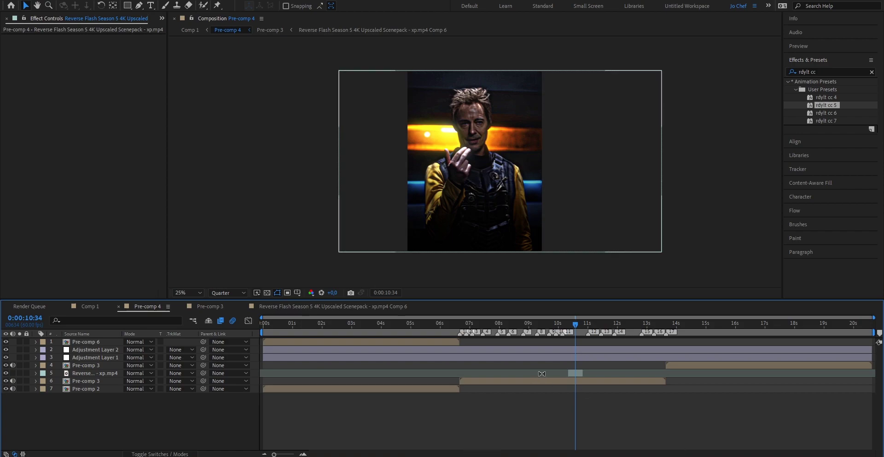
key("shift+Escape")
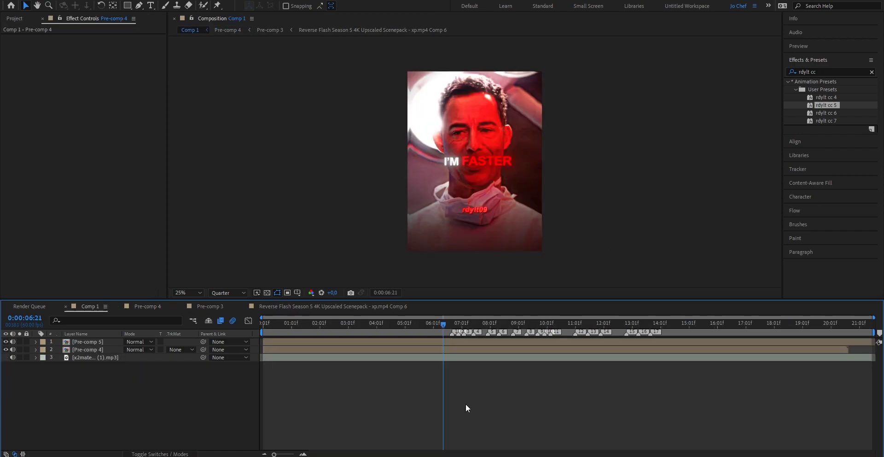